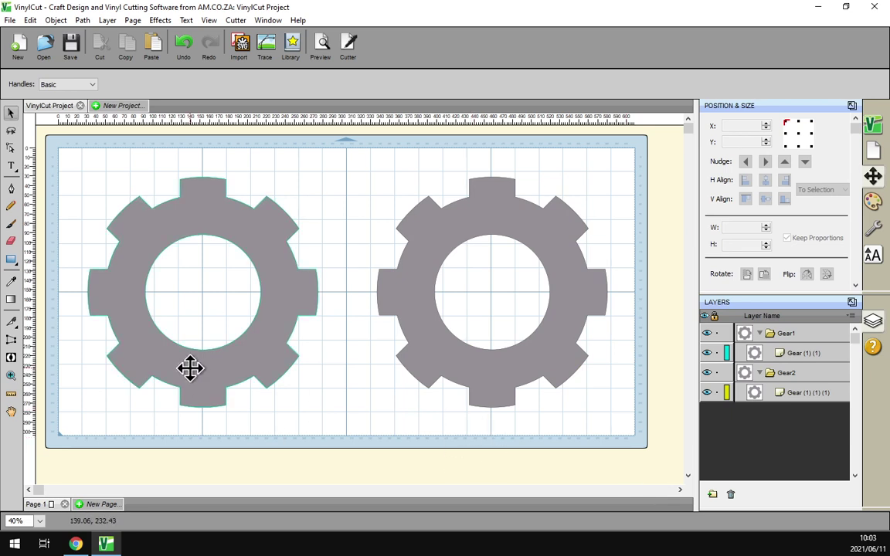
Set the document units to Mm with neither gear selected.
left_click(259, 351)
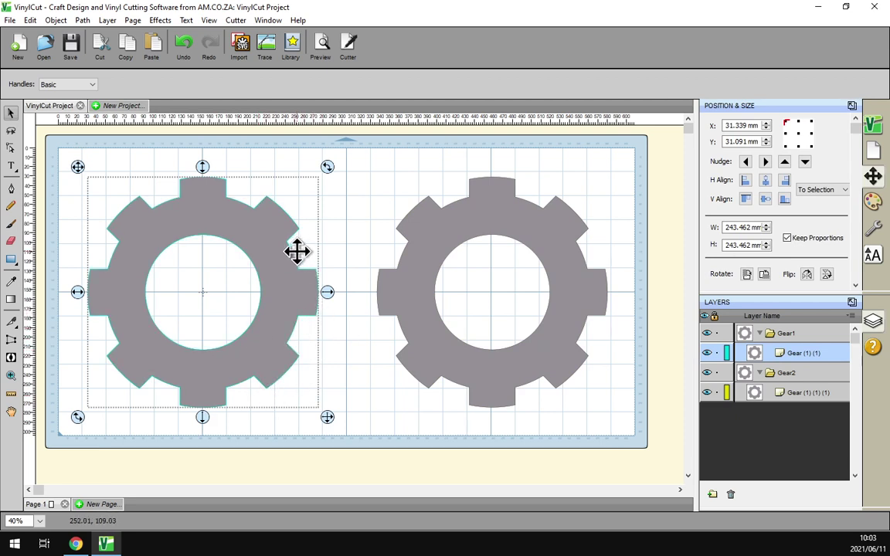
left_click(447, 209)
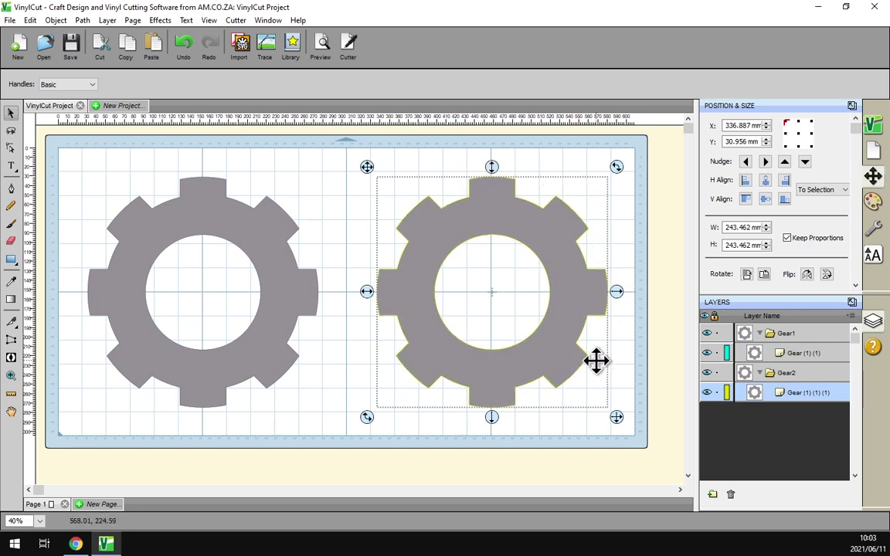
left_click(483, 481)
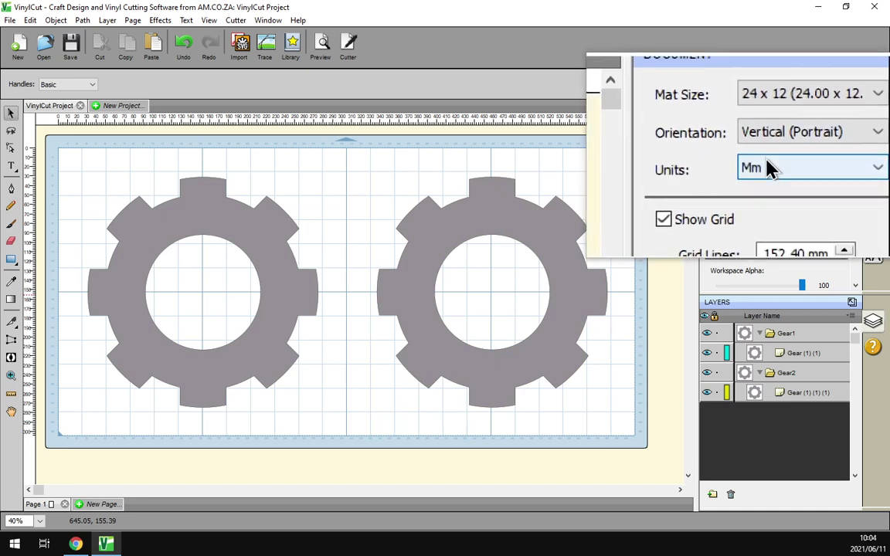
left_click(767, 166)
left_click(768, 183)
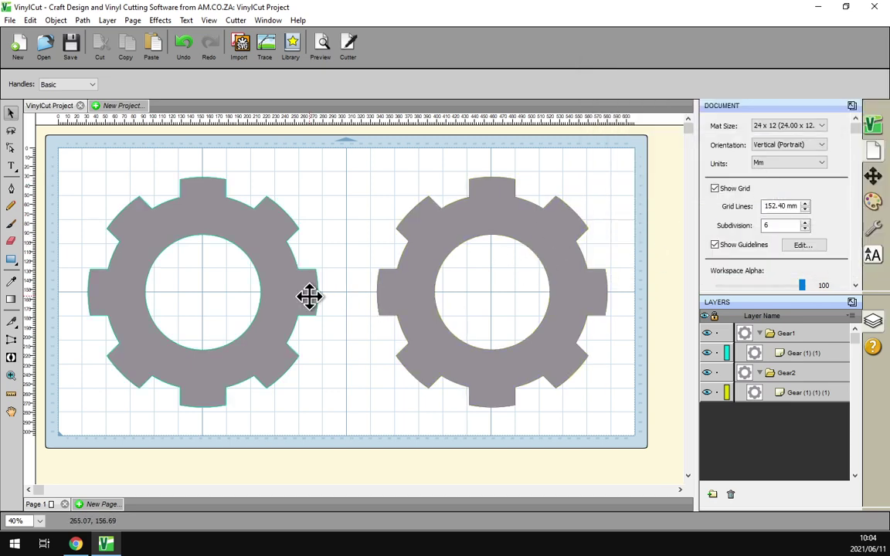
left_click(287, 290)
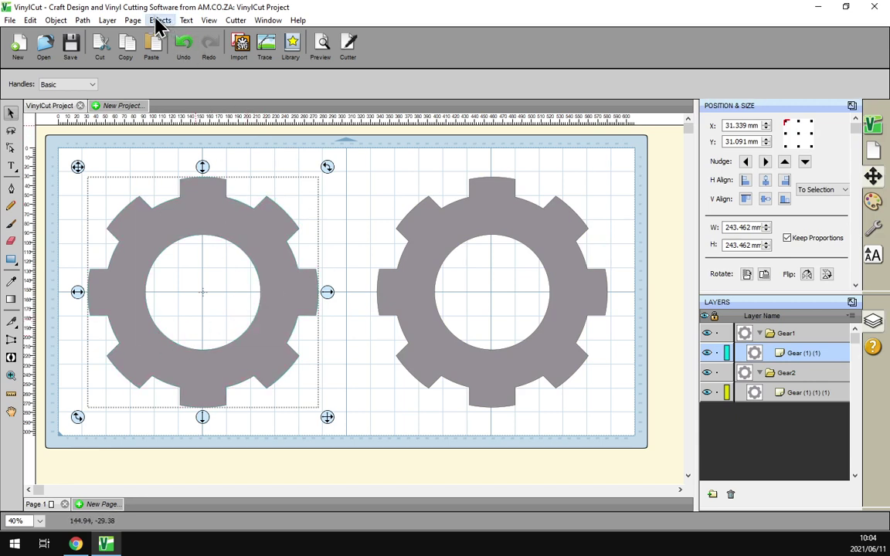
left_click(158, 20)
left_click(206, 236)
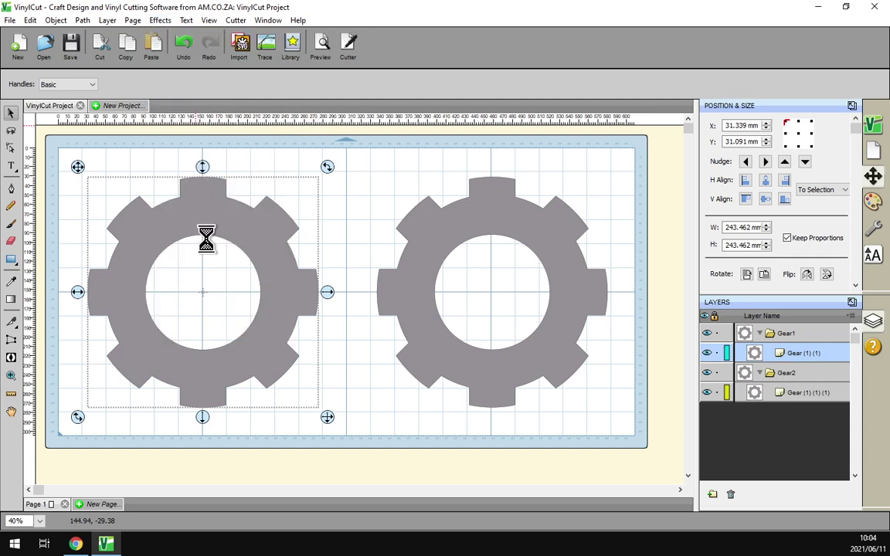
left_click_drag(466, 138, 695, 123)
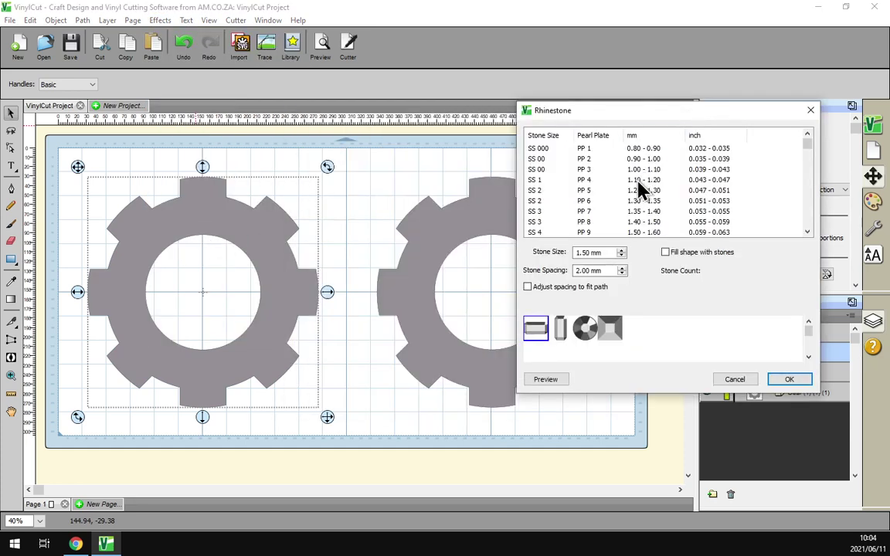
scroll(639, 189, "down", 6)
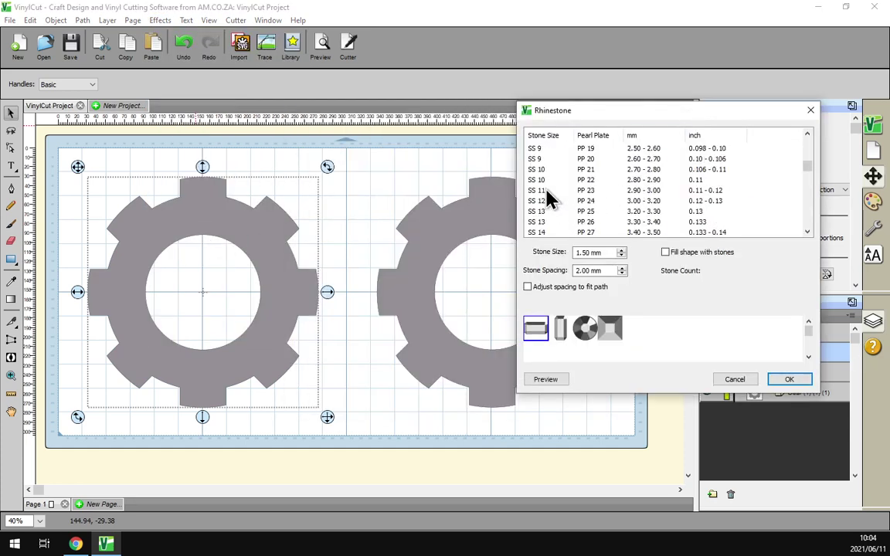
left_click(546, 192)
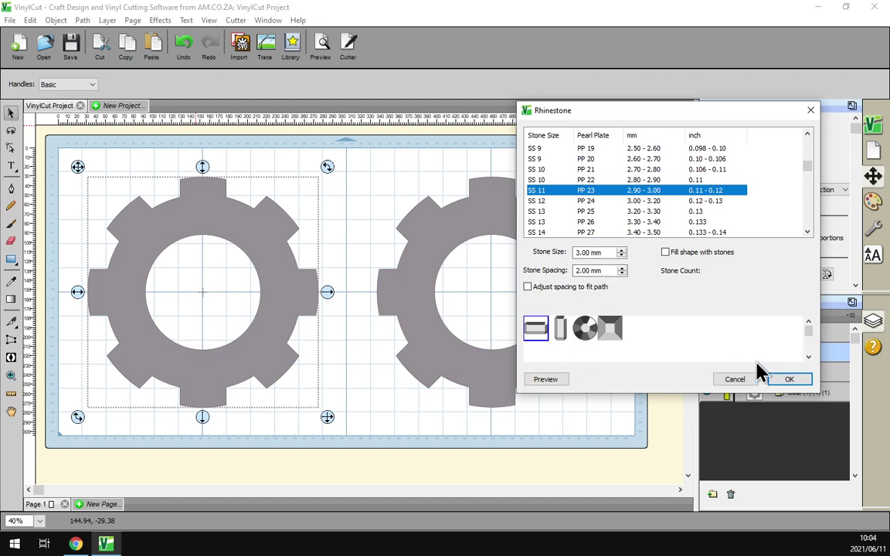
left_click(730, 379)
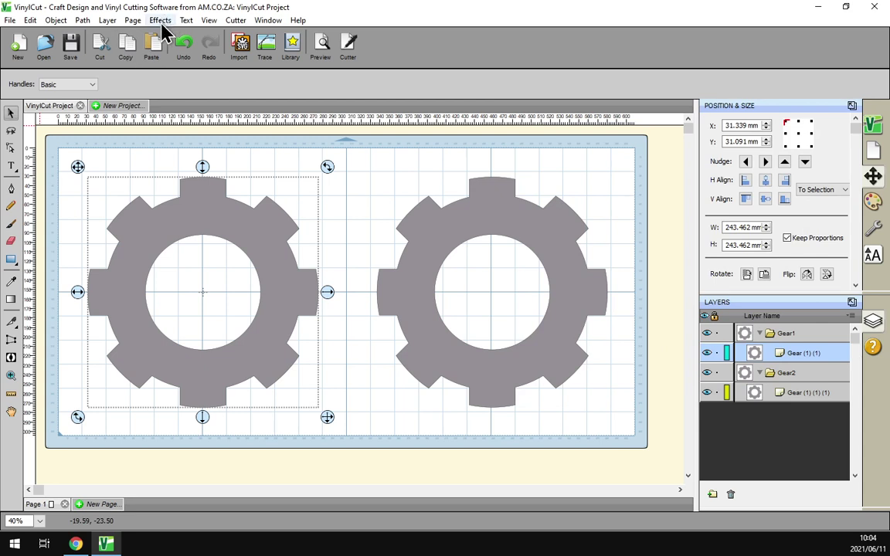
Add a Shadow-type shadow layer 5 mm in size and coloured purple (BF00FF) to the gear in Gear1.
left_click(160, 23)
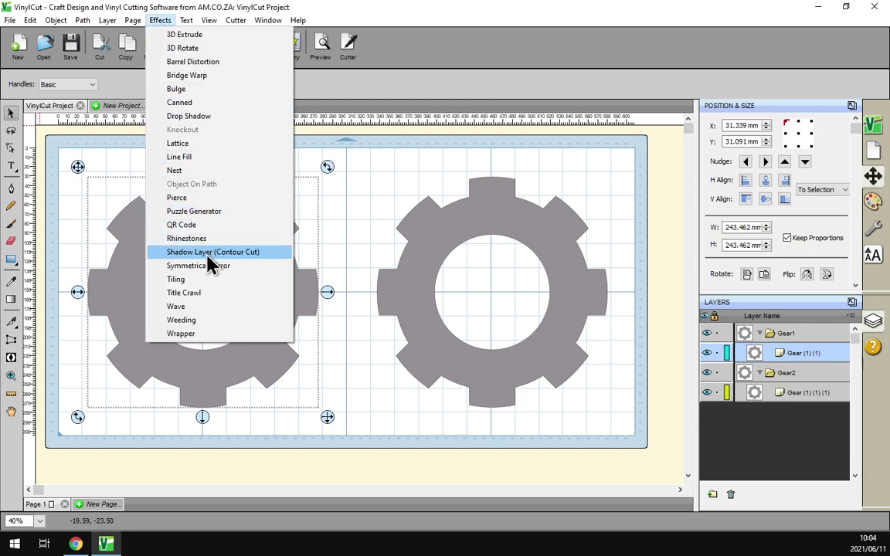
left_click(209, 255)
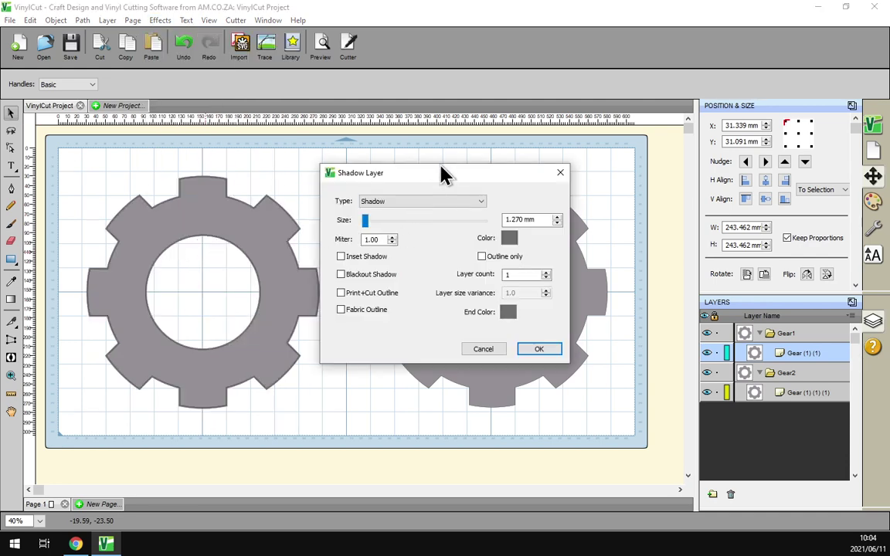
left_click_drag(443, 173, 490, 145)
left_click(558, 212)
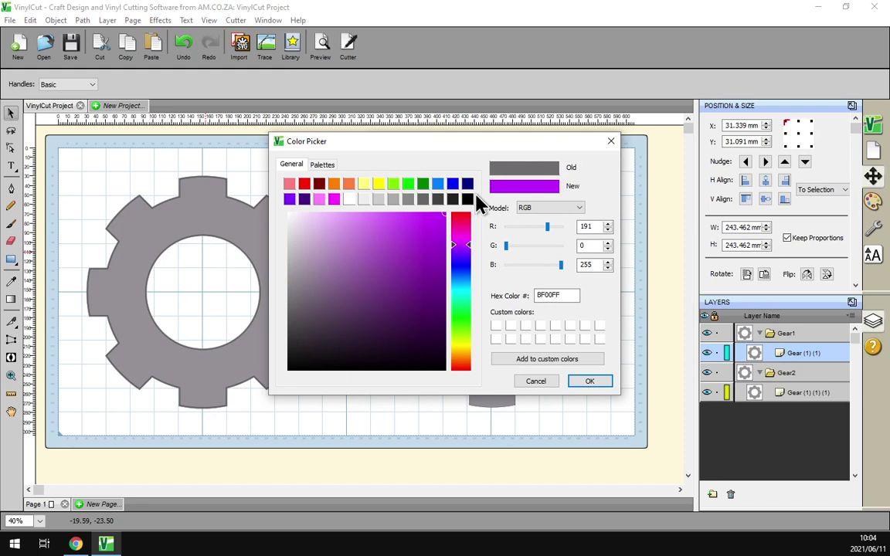
left_click(585, 382)
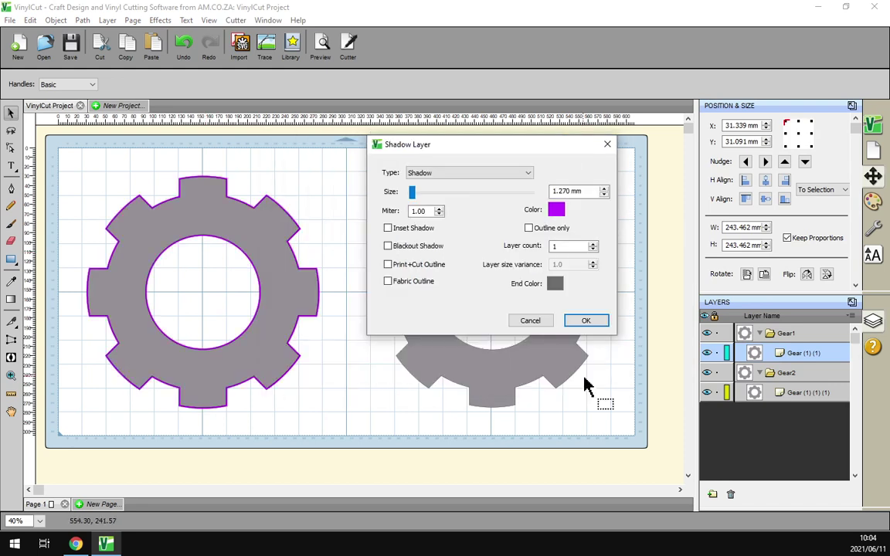
double_click(568, 191)
left_click_drag(570, 191, 540, 192)
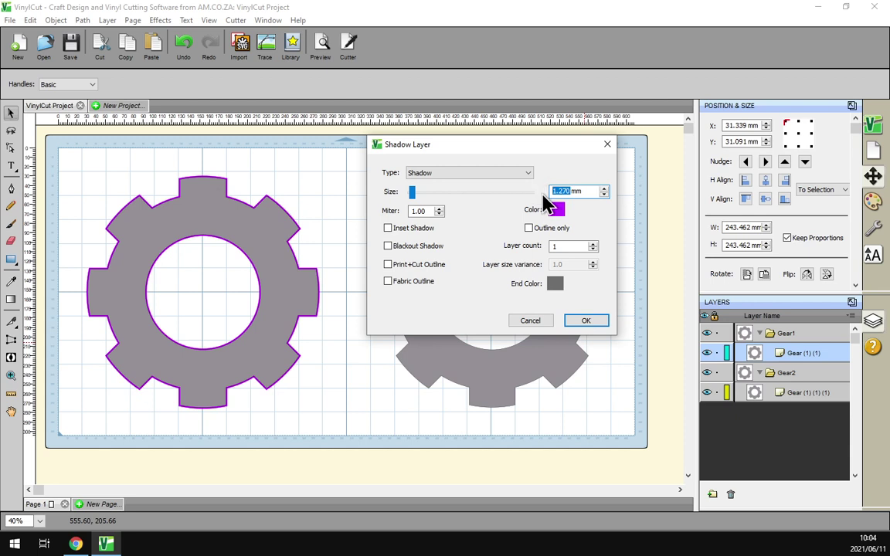
type("5")
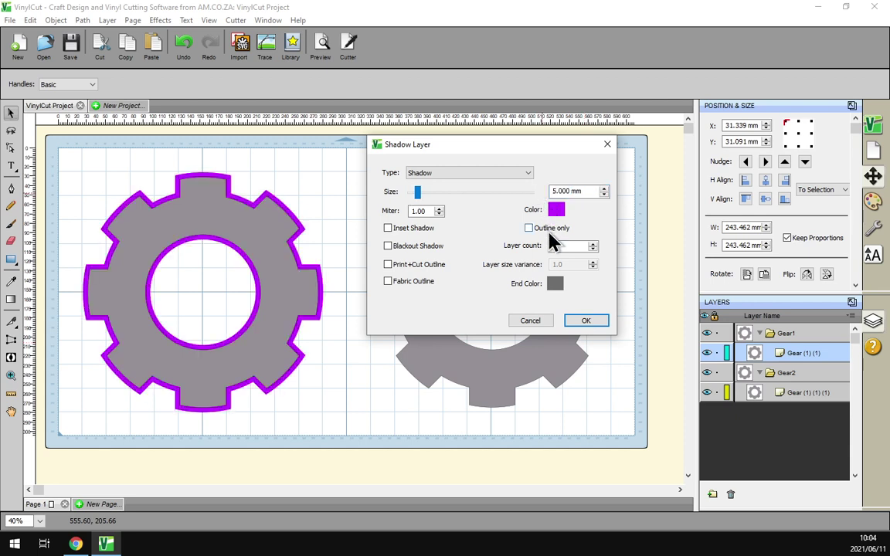
left_click(583, 322)
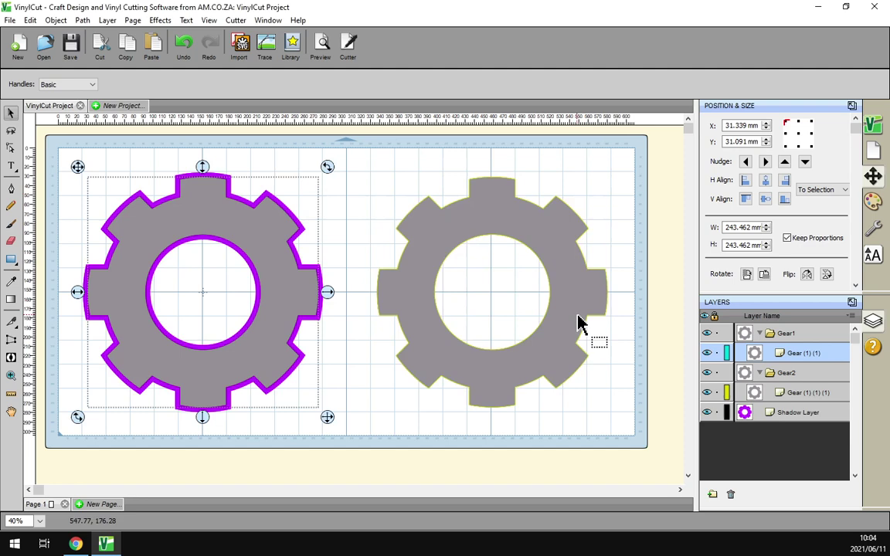
Apply Rhinestones to the Gear1 gear using SS 11 (PP 23) stones, previewing the outline and then filling the whole shape with stones.
left_click(160, 20)
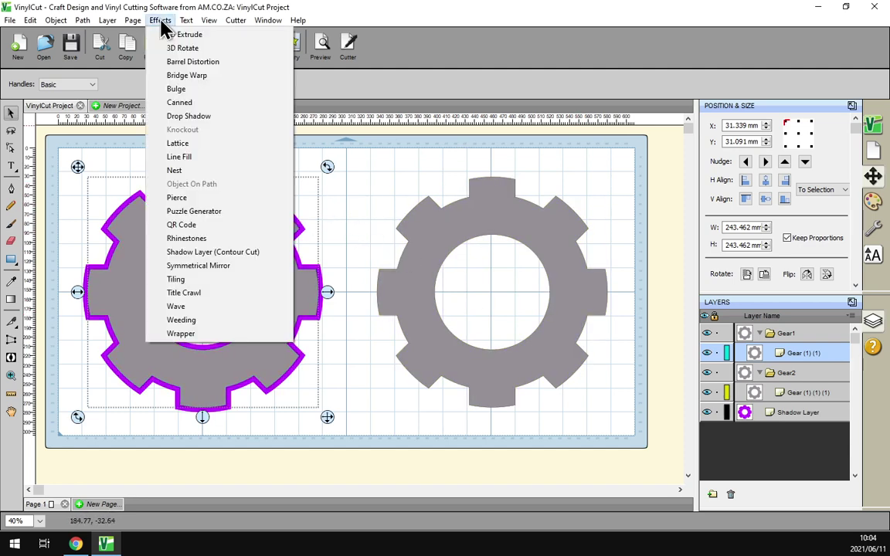
left_click(197, 238)
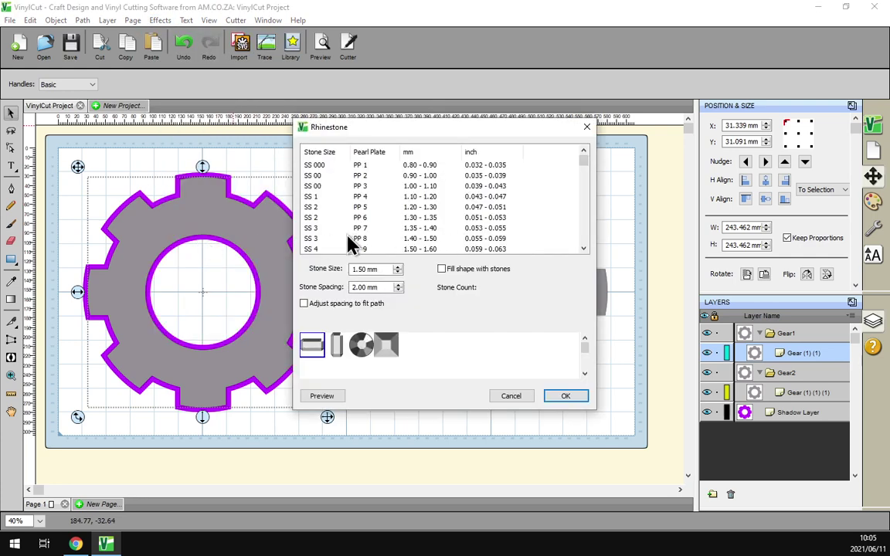
scroll(358, 242, "down", 5)
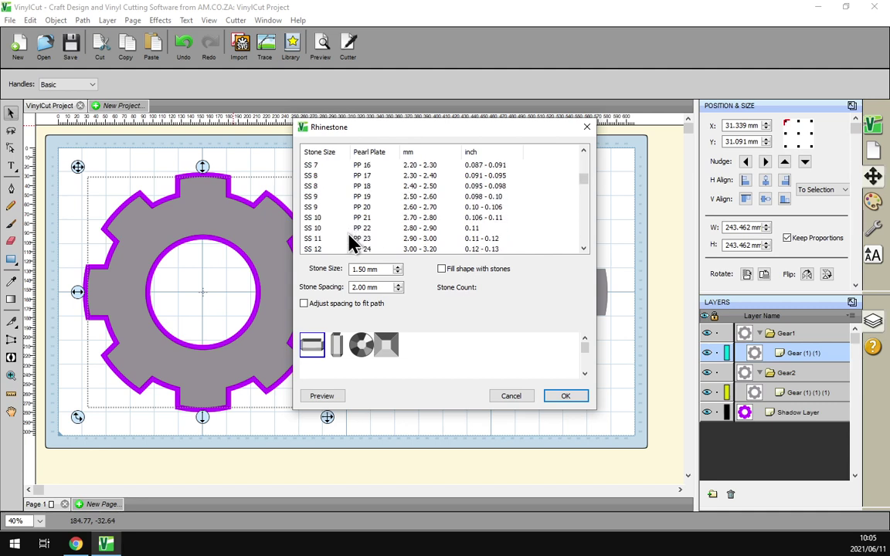
left_click(315, 241)
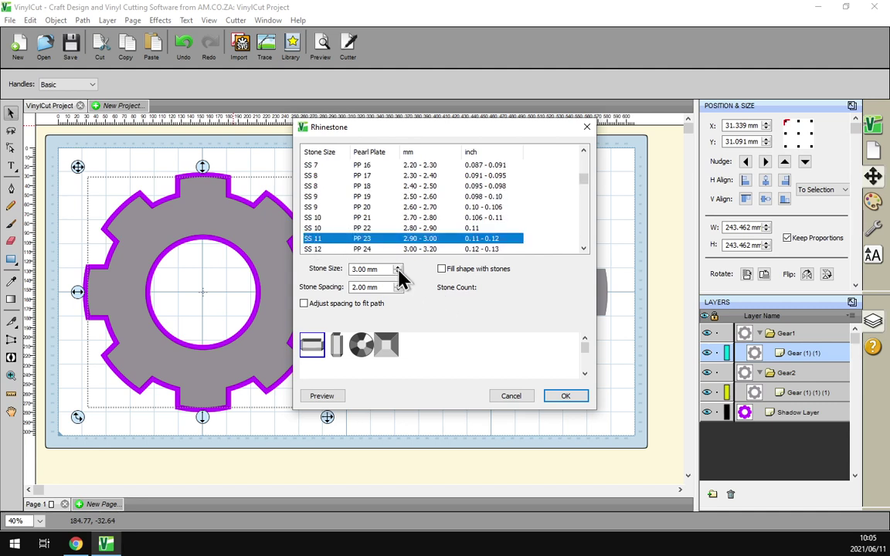
left_click(322, 396)
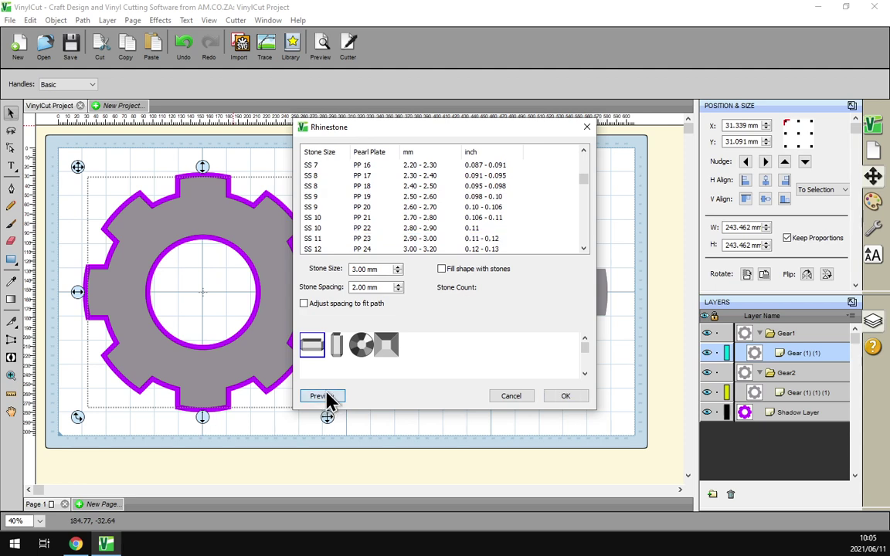
left_click(442, 269)
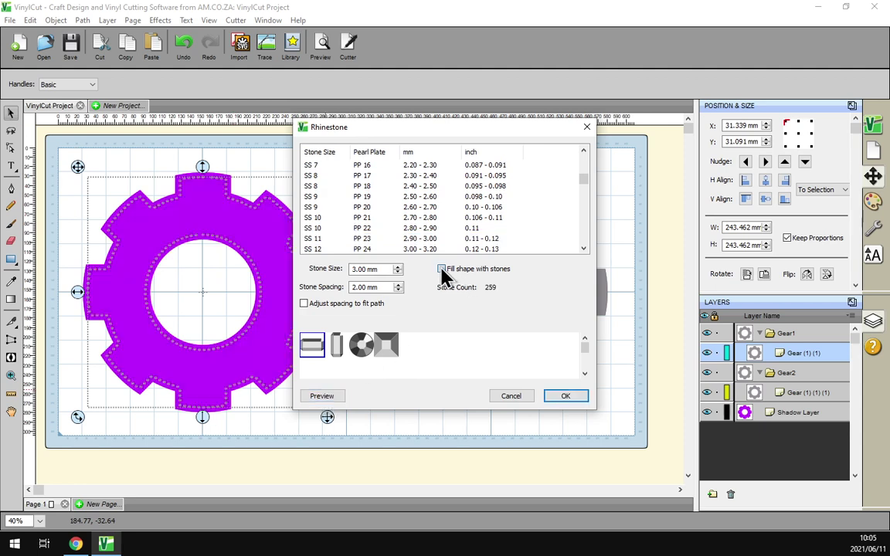
left_click(321, 397)
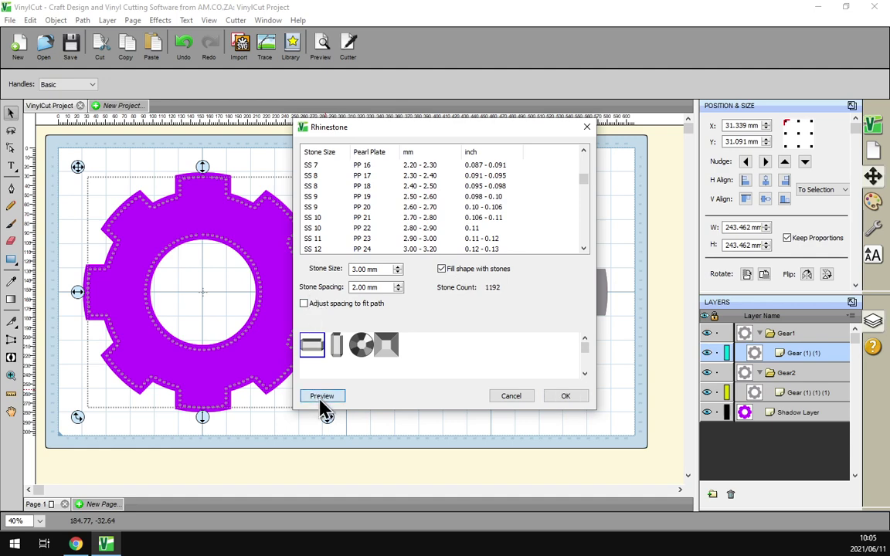
left_click(566, 397)
Move the Shadow Layer into the Gear1 group and outline it with SS 11 (PP 23) rhinestones, adjusting the spacing to fit the path.
left_click_drag(788, 387, 773, 372)
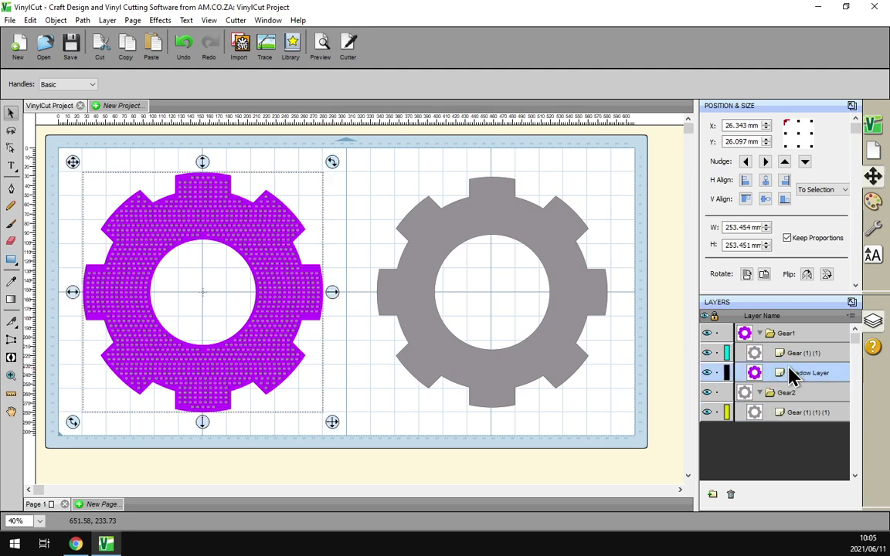
left_click(161, 22)
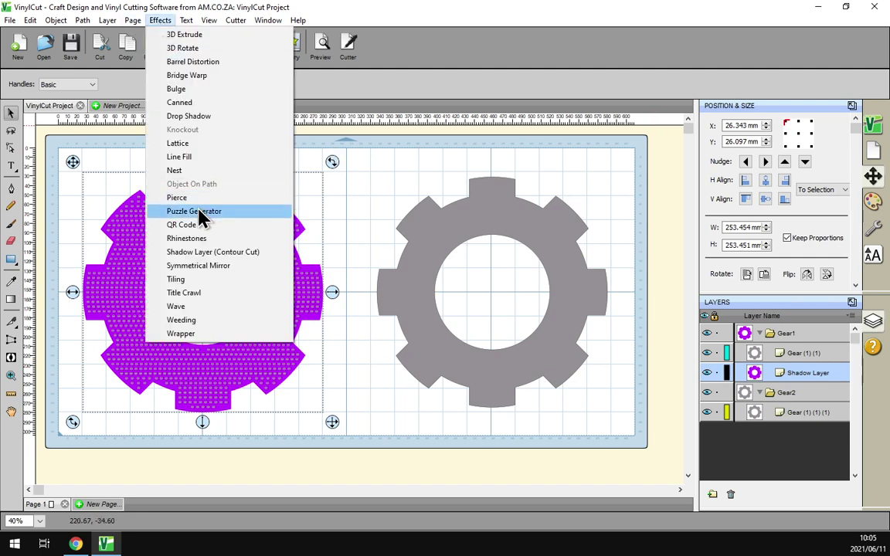
left_click(205, 241)
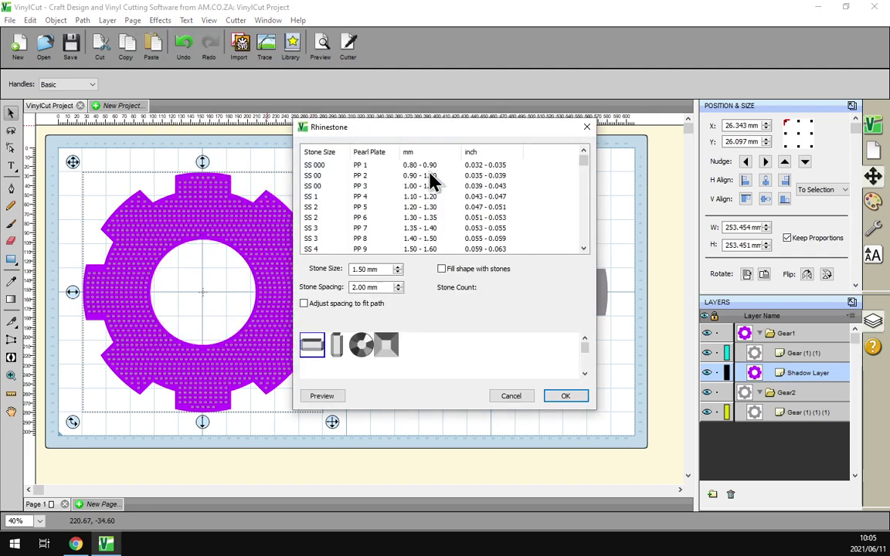
left_click_drag(425, 135, 597, 136)
scroll(543, 224, "down", 5)
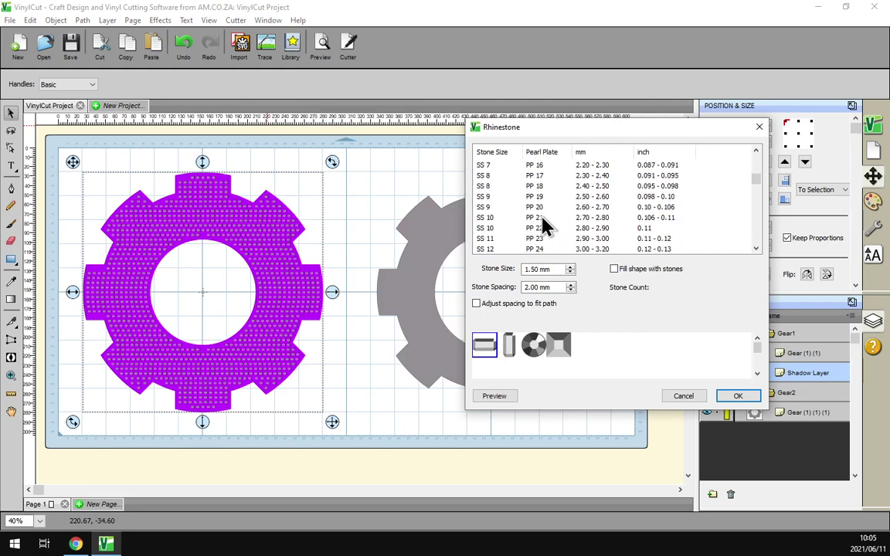
left_click(483, 238)
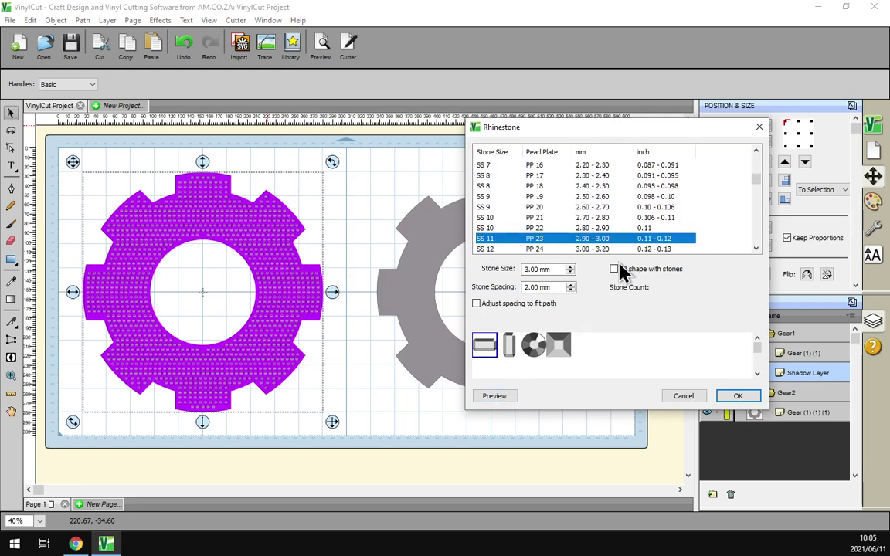
left_click(477, 306)
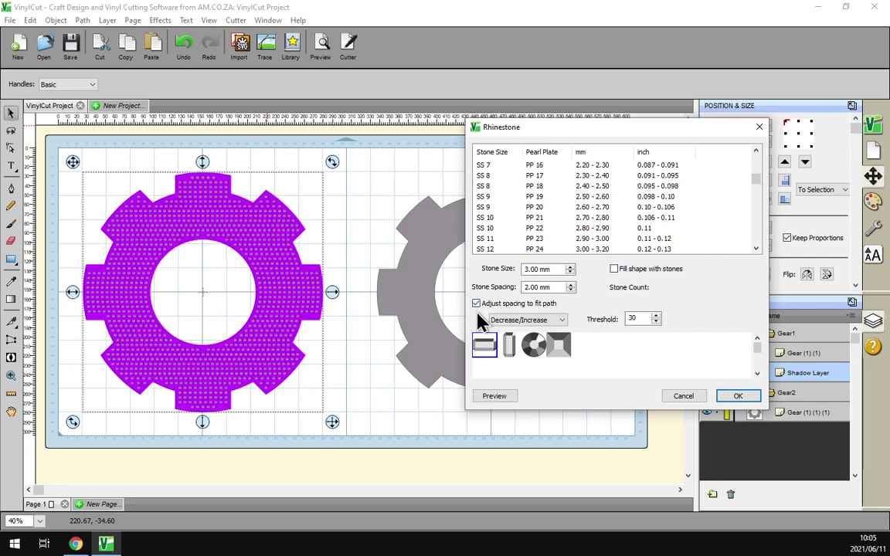
left_click(495, 397)
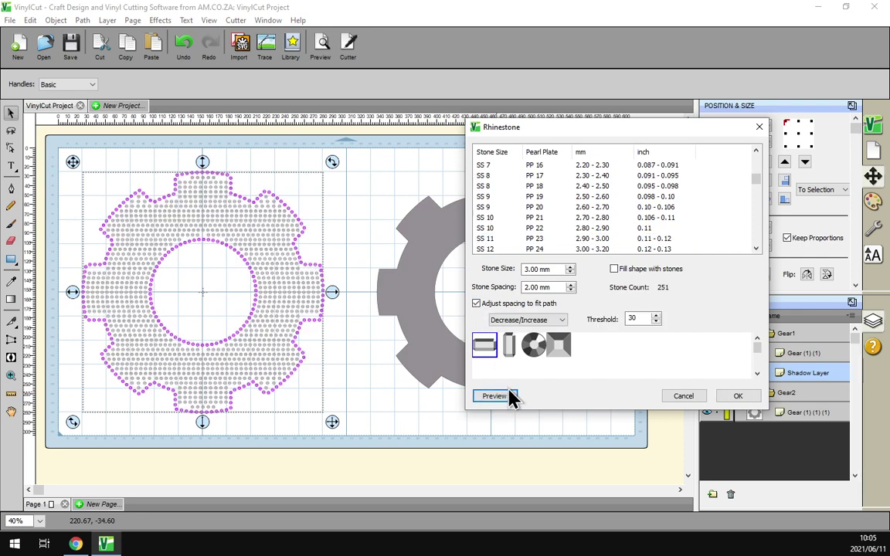
left_click(738, 396)
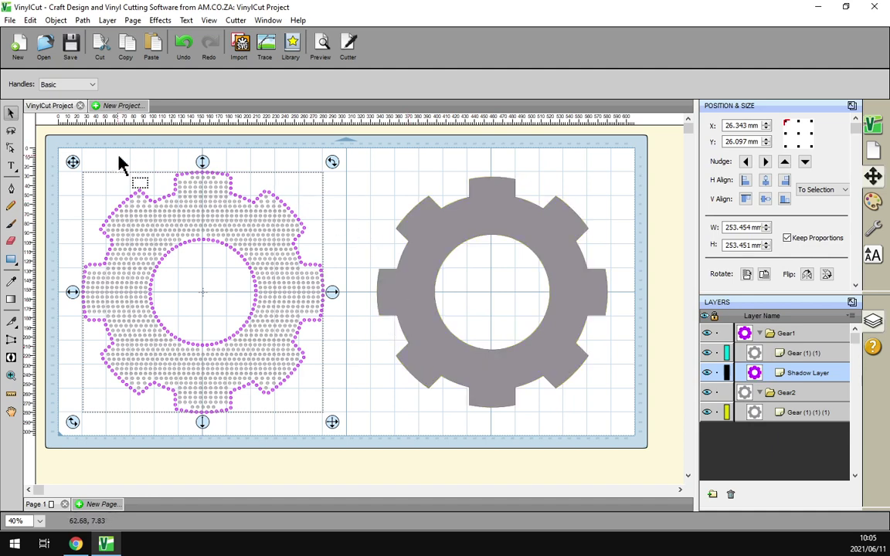
left_click(363, 396)
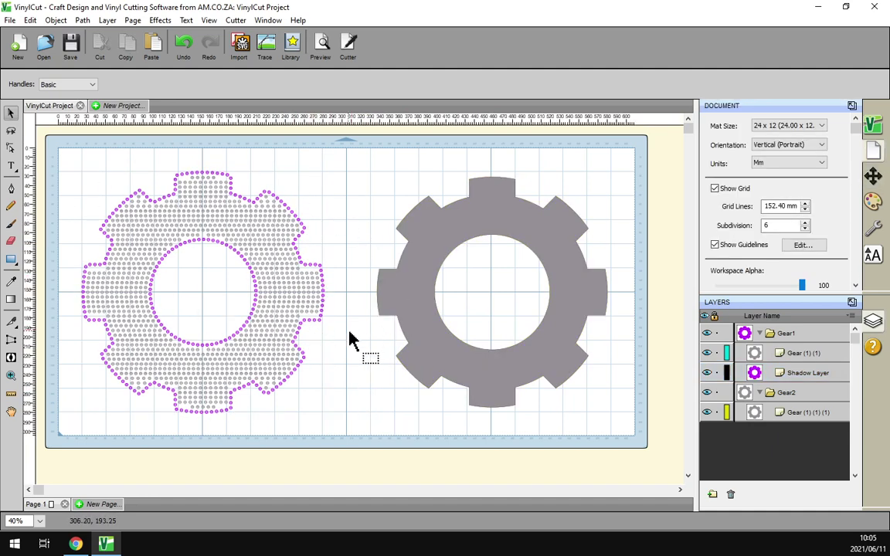
Look up the SS 22 stone size in millimetres in the Rhinestones size list for the Gear2 gear, without applying stones.
left_click(413, 278)
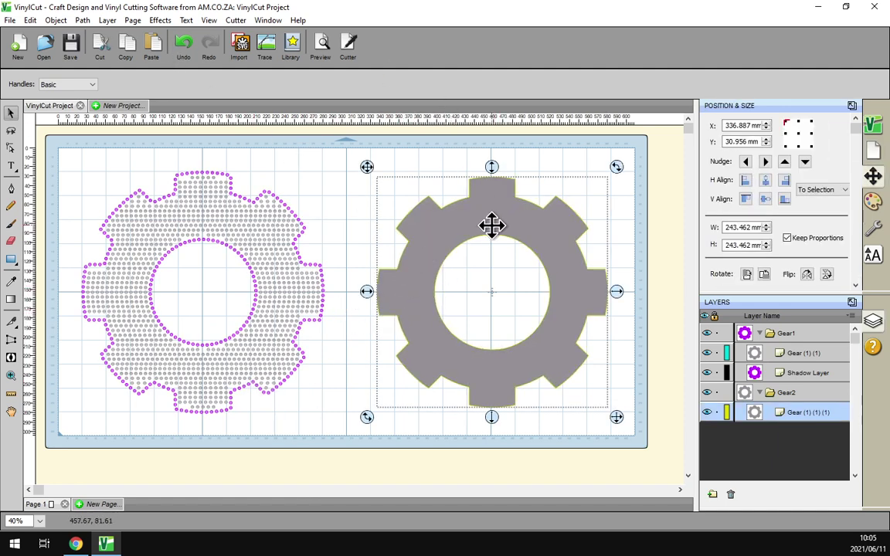
left_click(164, 23)
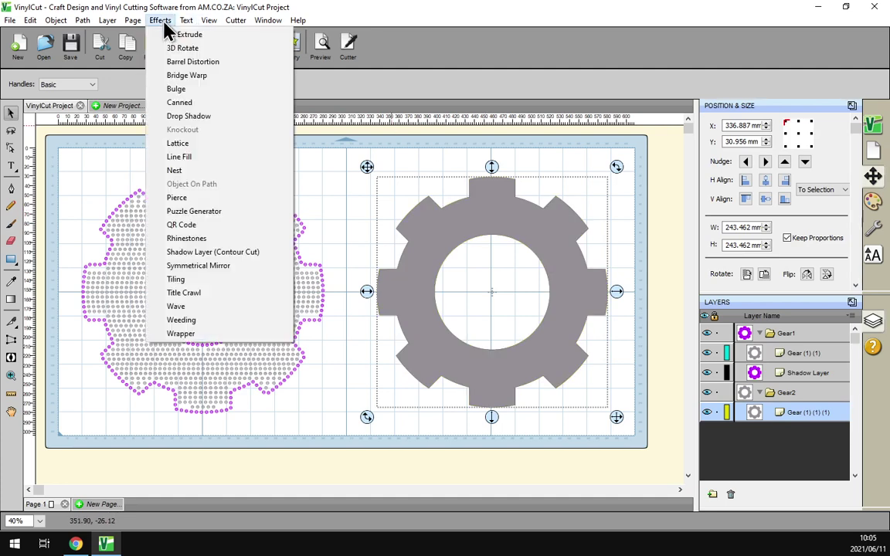
left_click(210, 235)
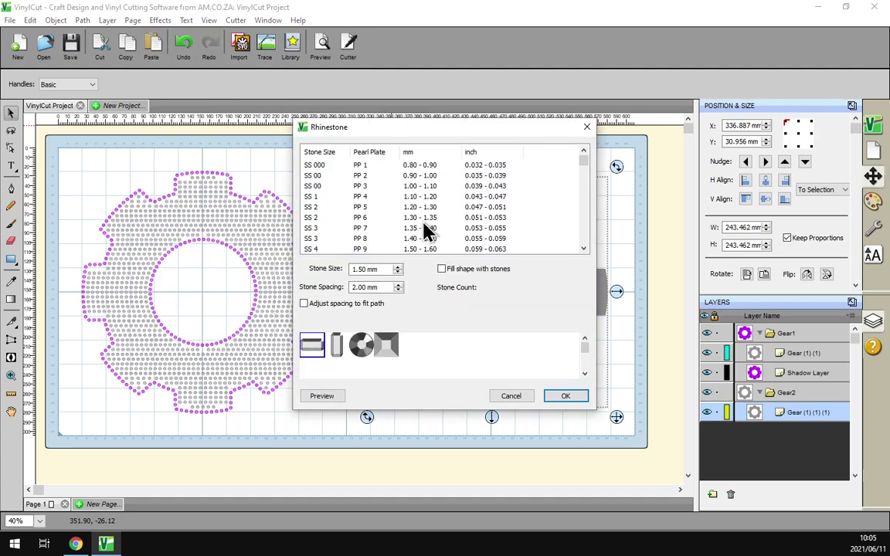
scroll(410, 232, "down", 10)
scroll(349, 240, "down", 1)
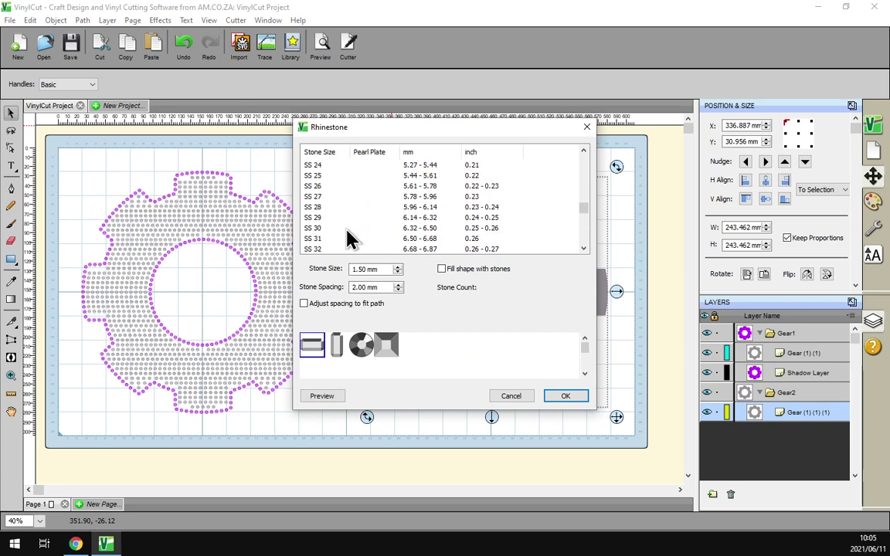
left_click(327, 208)
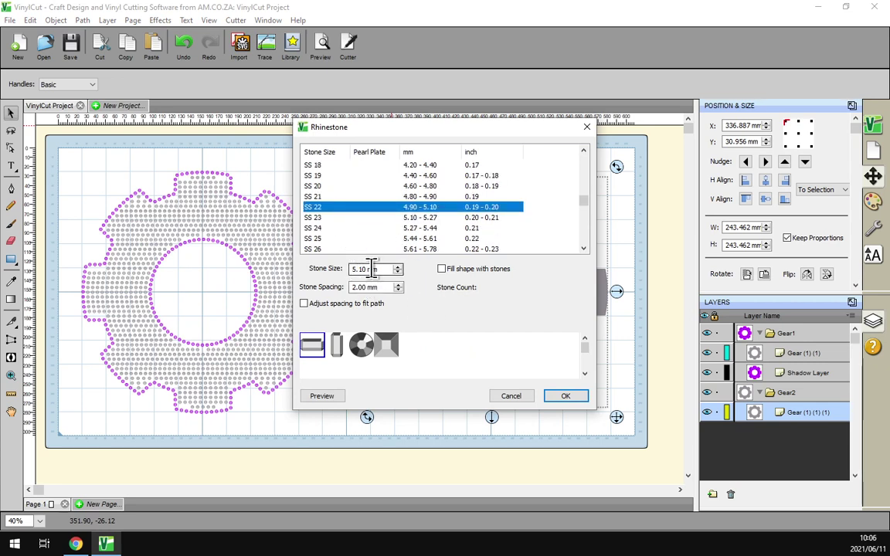
left_click(513, 398)
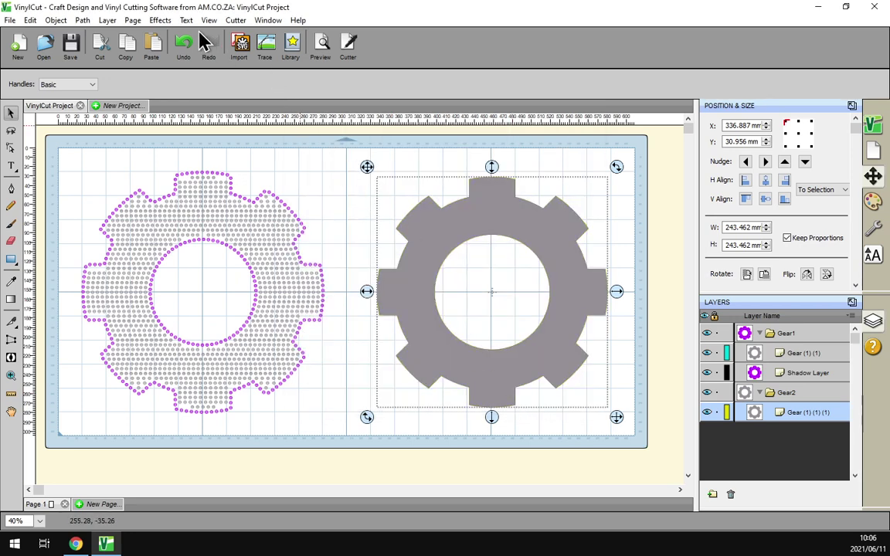
Add a Shadow-type shadow layer 7.1 mm in size and coloured purple (BF00FF) to the Gear2 gear, and move it into the Gear2 group.
left_click(161, 20)
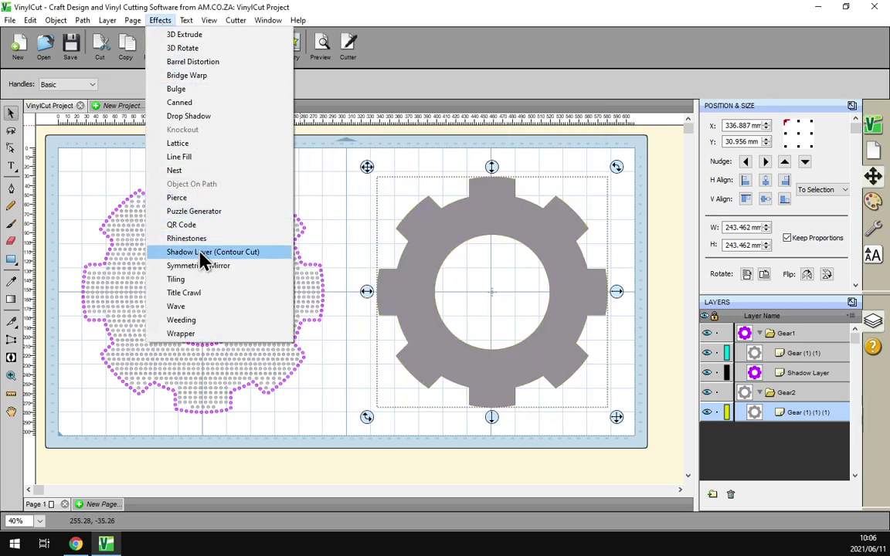
left_click(204, 253)
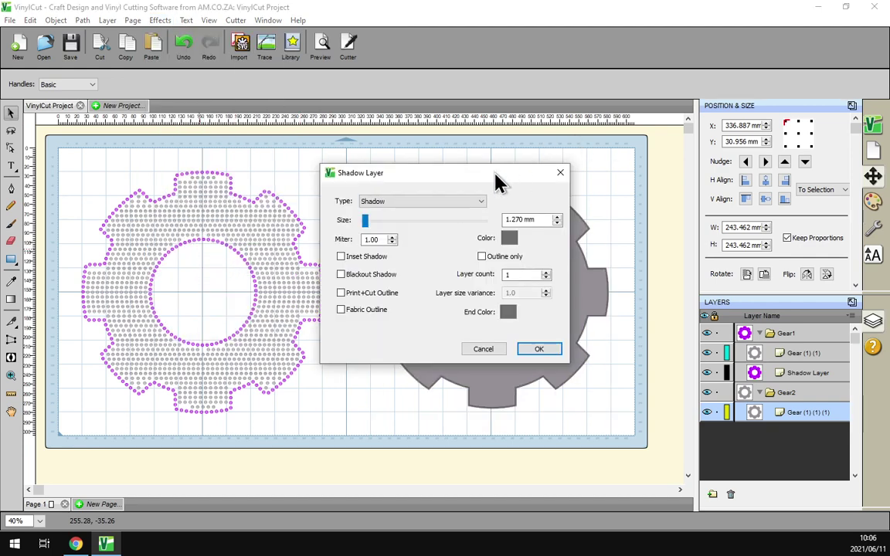
left_click_drag(496, 175, 361, 145)
left_click_drag(371, 188, 386, 187)
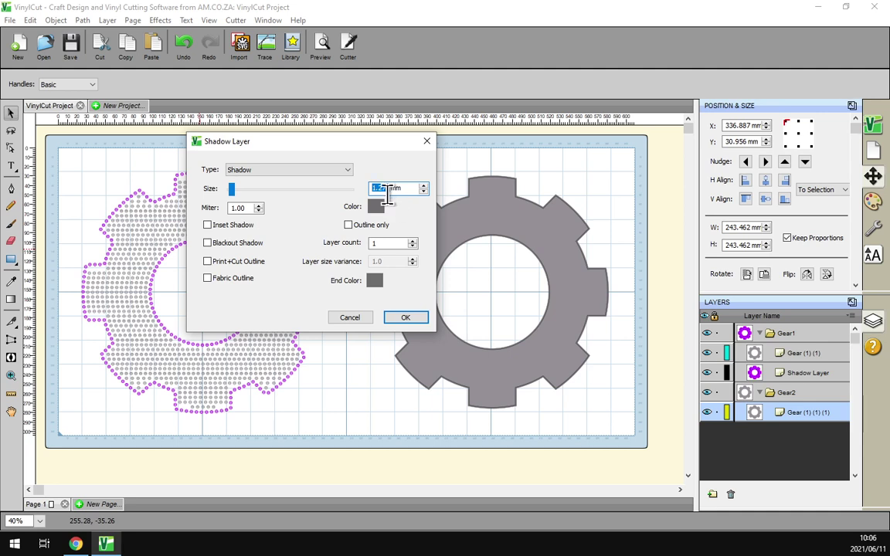
type("7.10")
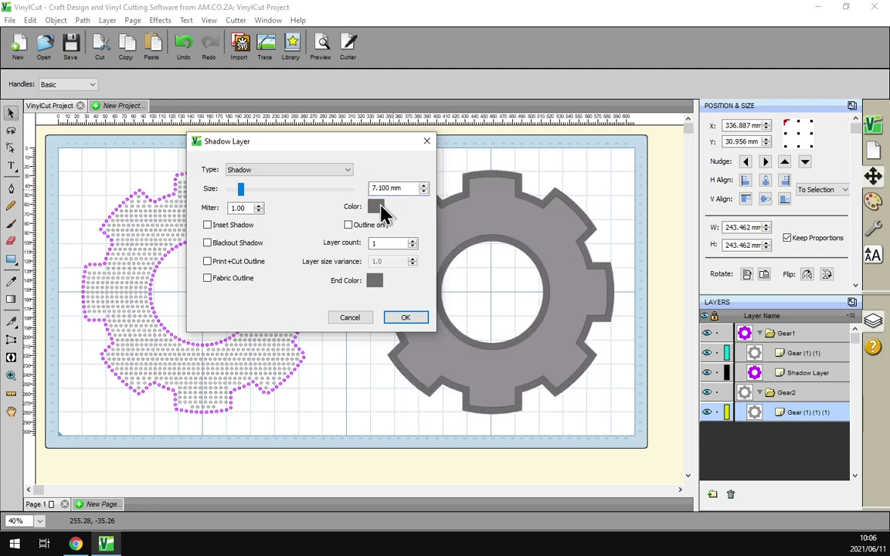
left_click(376, 206)
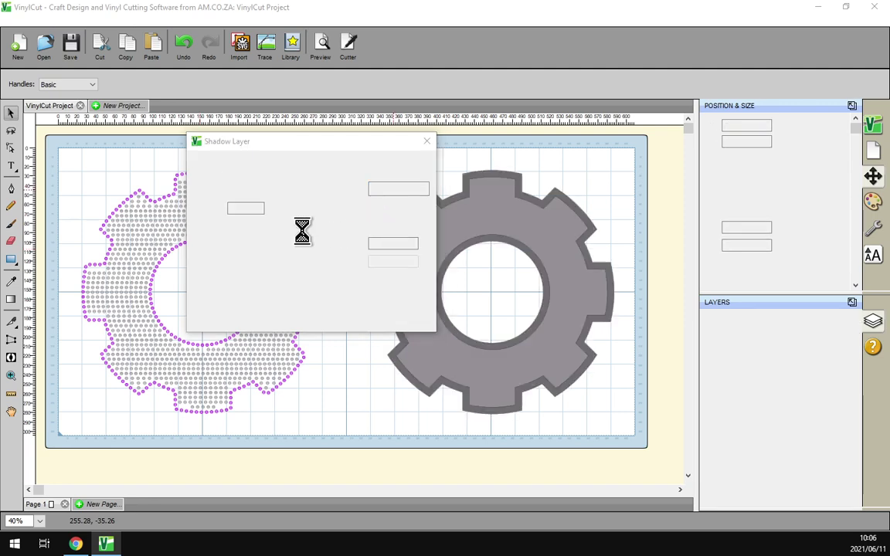
left_click(443, 217)
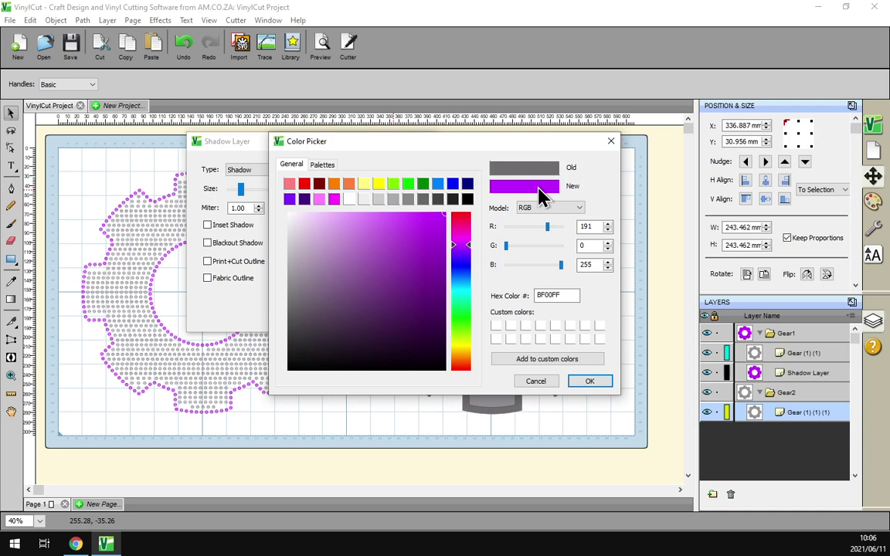
left_click(594, 381)
left_click(410, 317)
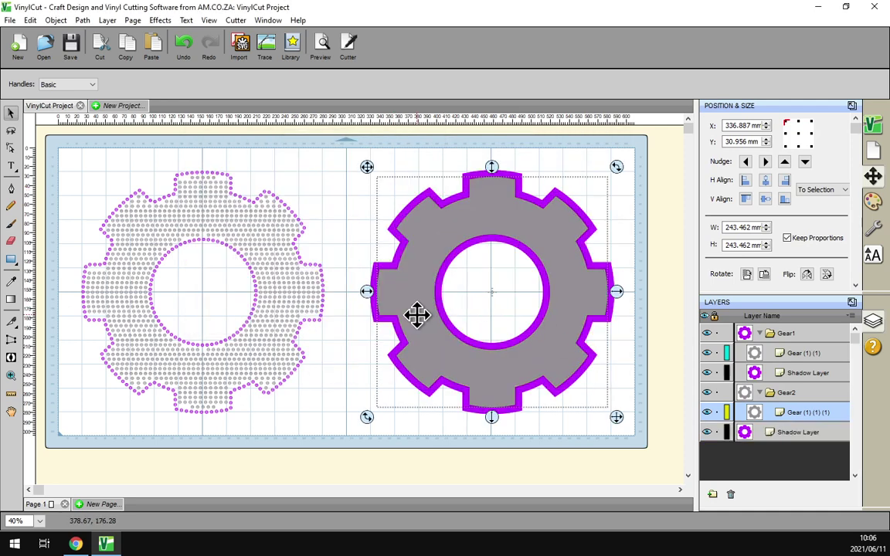
left_click(789, 430)
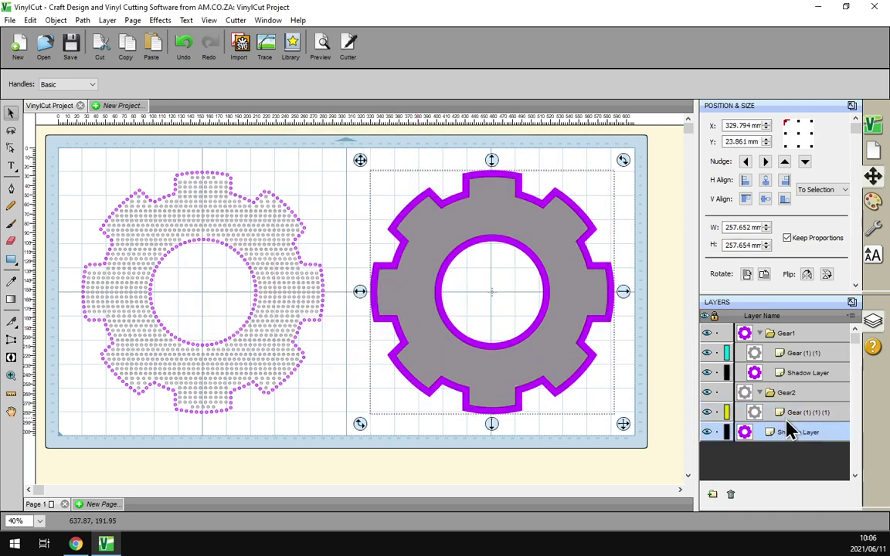
left_click_drag(787, 418, 789, 418)
Outline the Gear2 gear with SS 11 (PP 23) rhinestones, adjusting the spacing to fit the path.
left_click(787, 415)
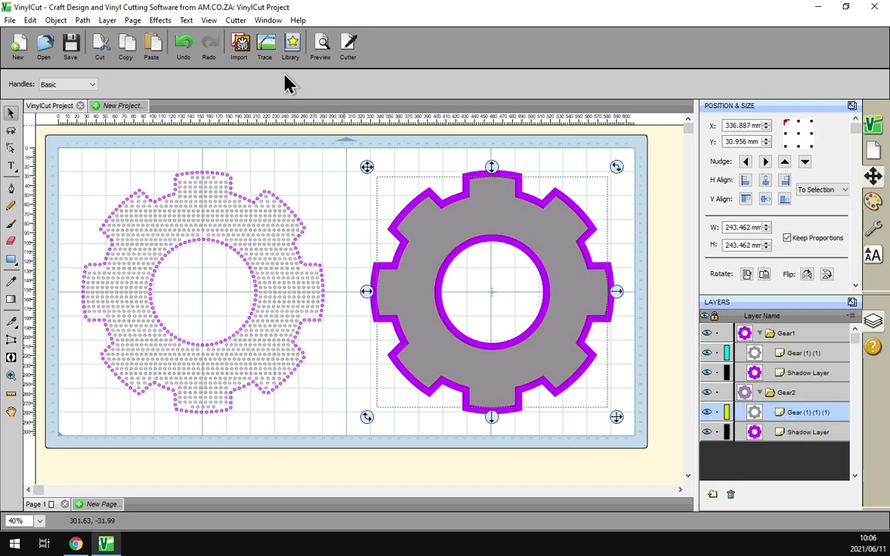
left_click(160, 21)
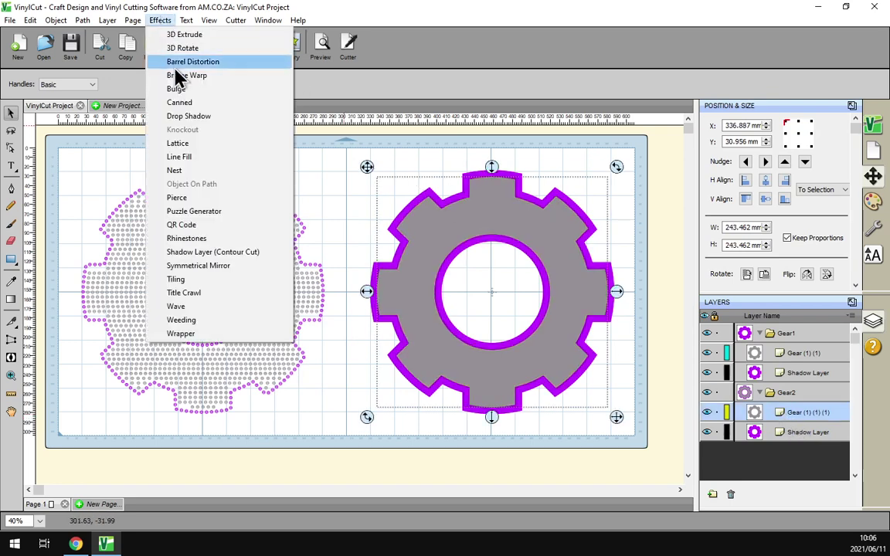
left_click(220, 237)
scroll(353, 246, "down", 6)
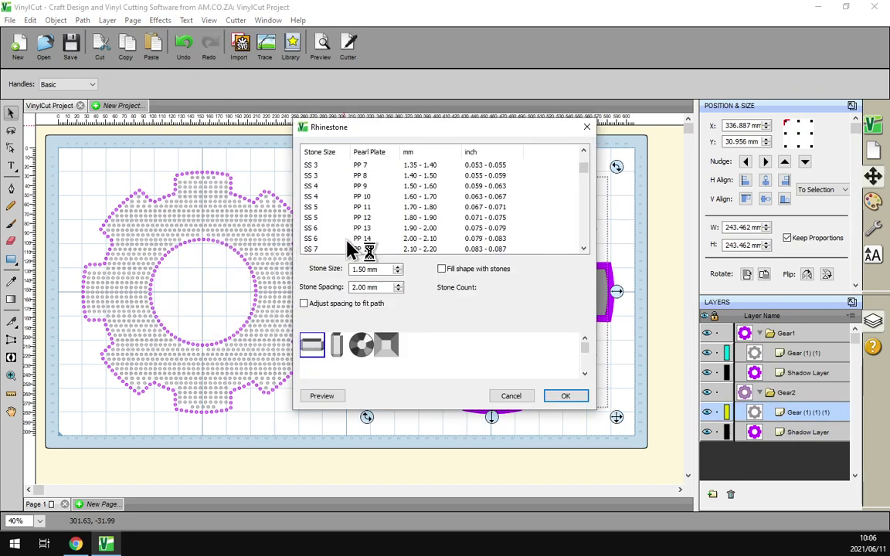
scroll(347, 246, "down", 1)
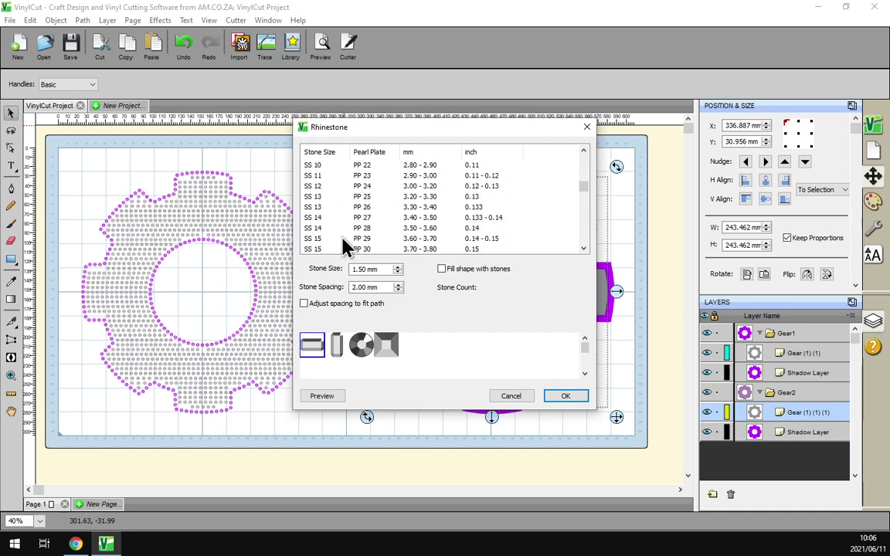
left_click(320, 172)
left_click(322, 182)
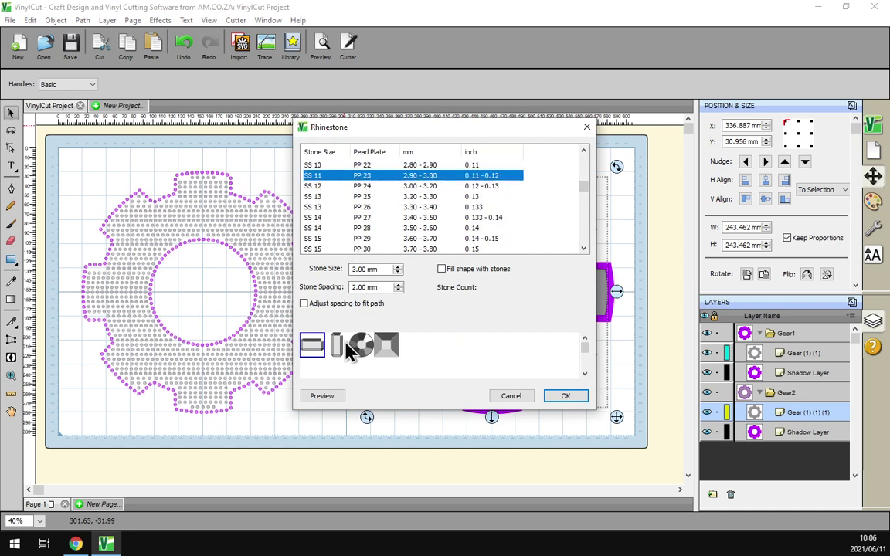
left_click(304, 303)
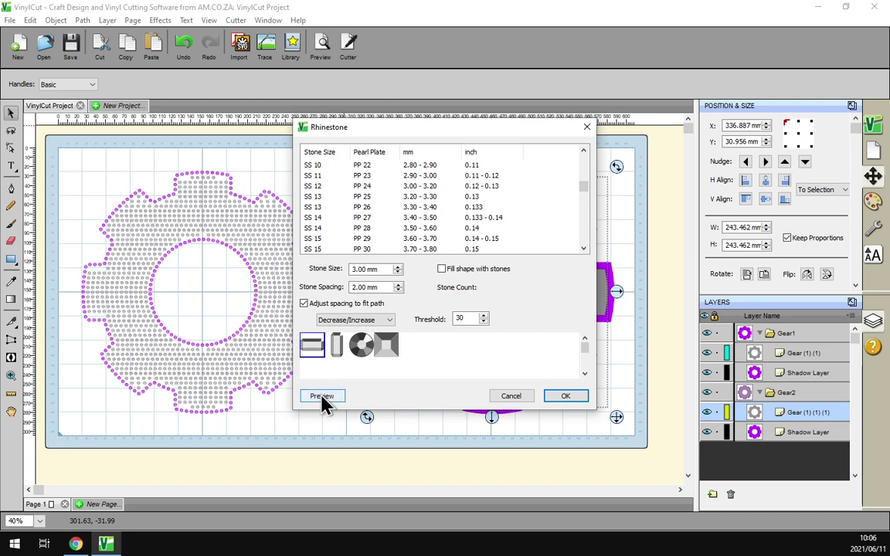
left_click_drag(457, 130, 275, 133)
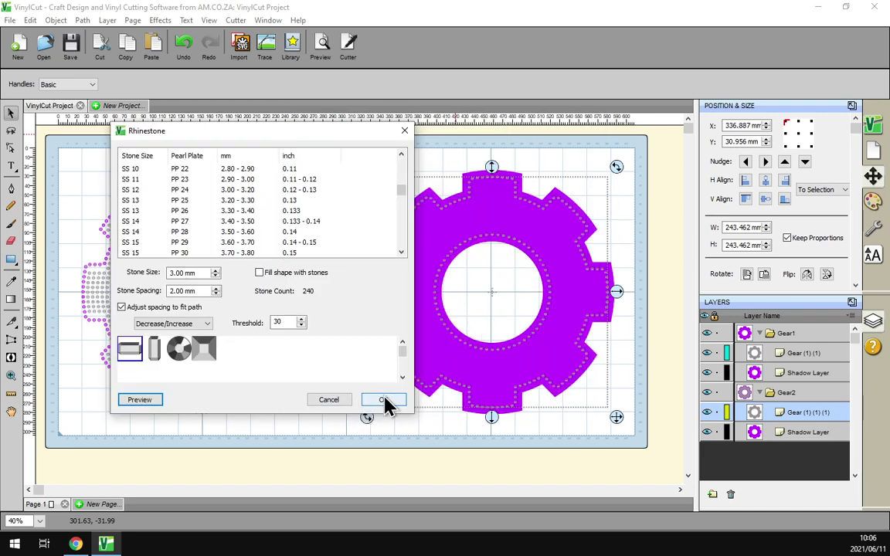
left_click(387, 402)
Outline the Shadow Layer in Gear2 with SS 22 rhinestones, adjusting the spacing to fit the path, and clear the selection.
left_click(808, 433)
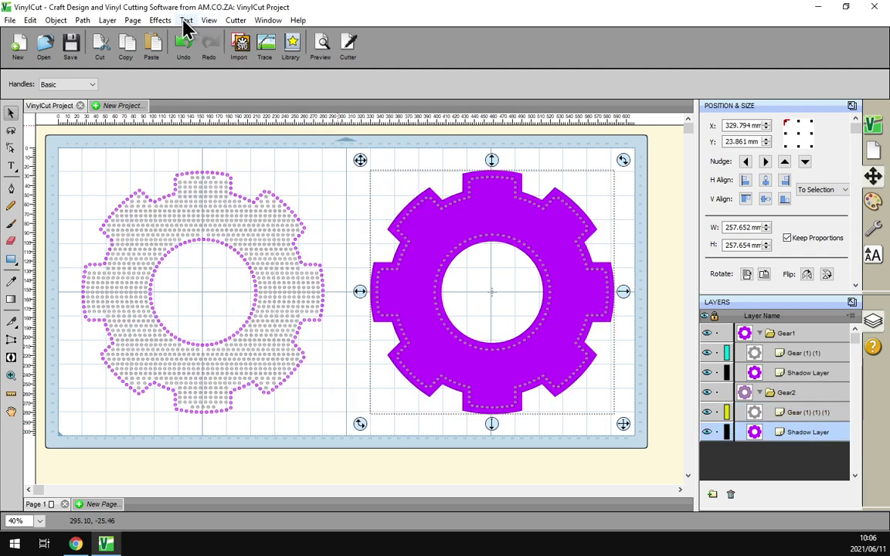
left_click(158, 22)
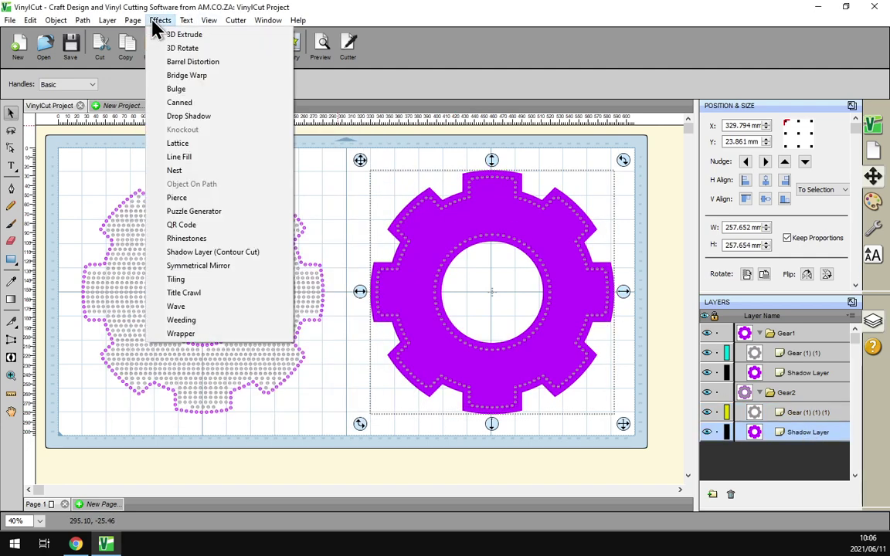
left_click(199, 243)
scroll(363, 246, "down", 9)
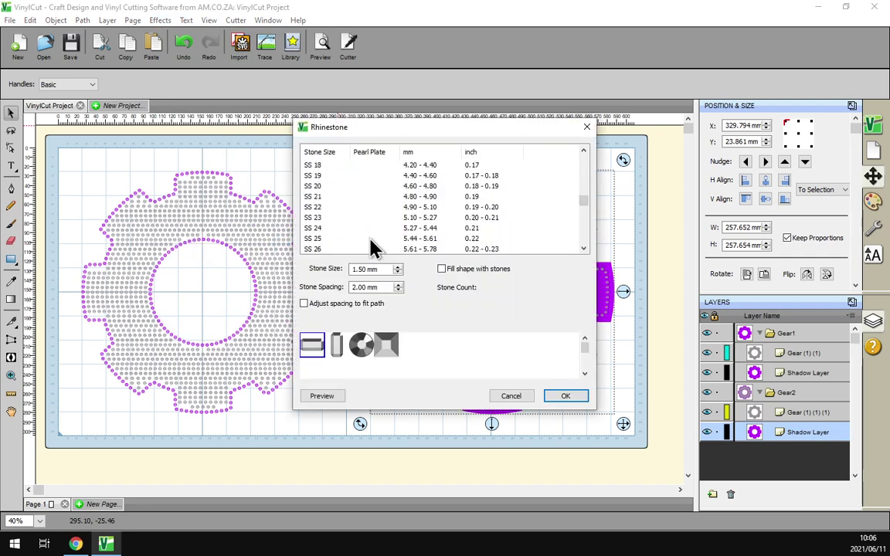
scroll(352, 238, "up", 1)
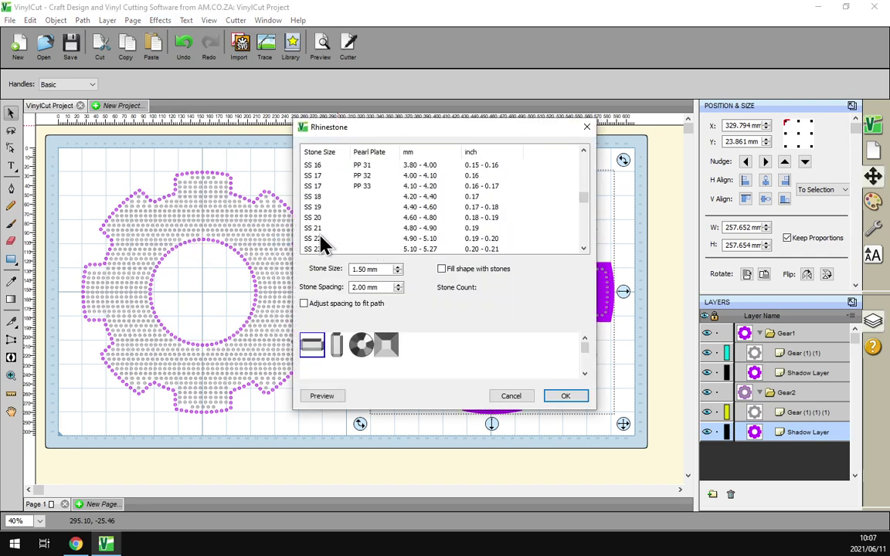
left_click(321, 238)
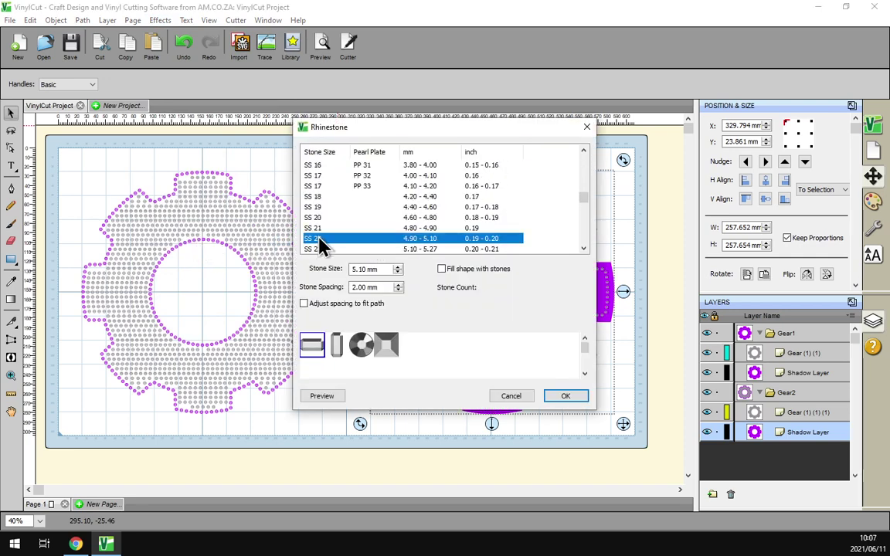
left_click(305, 304)
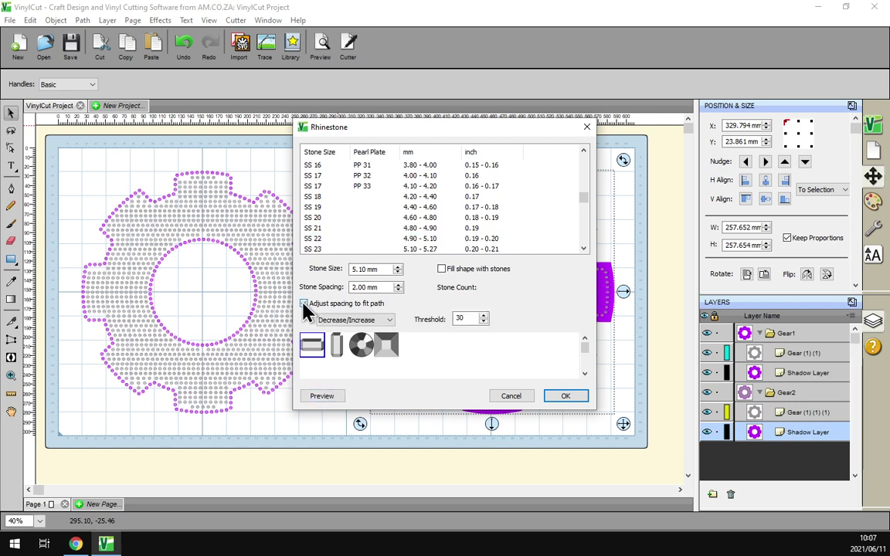
left_click(325, 397)
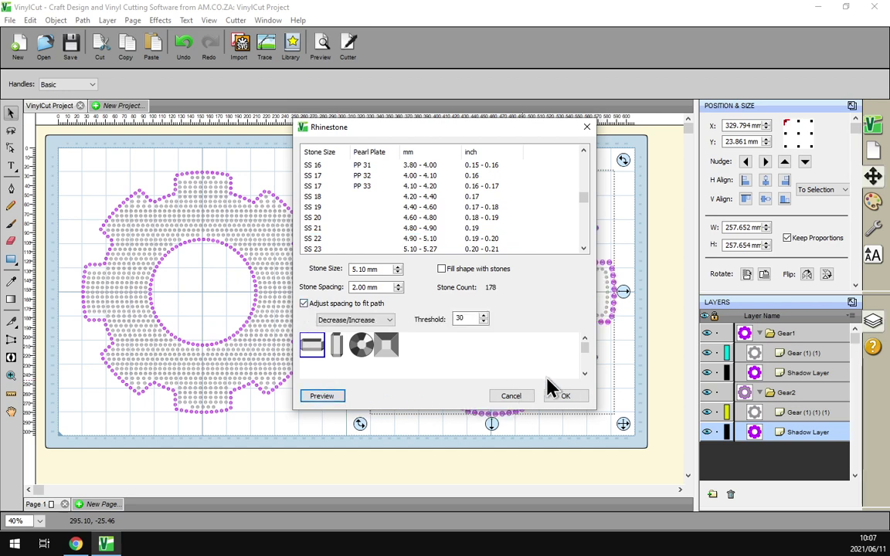
left_click(559, 398)
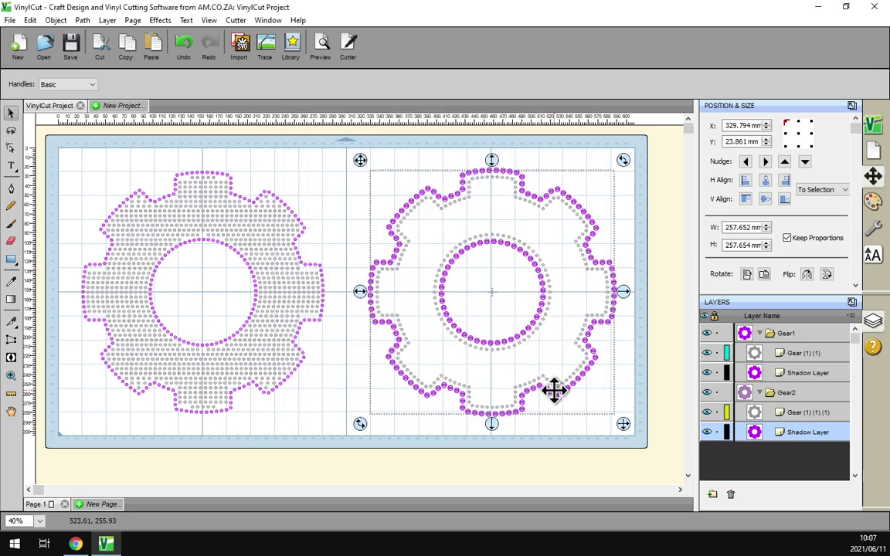
left_click(666, 360)
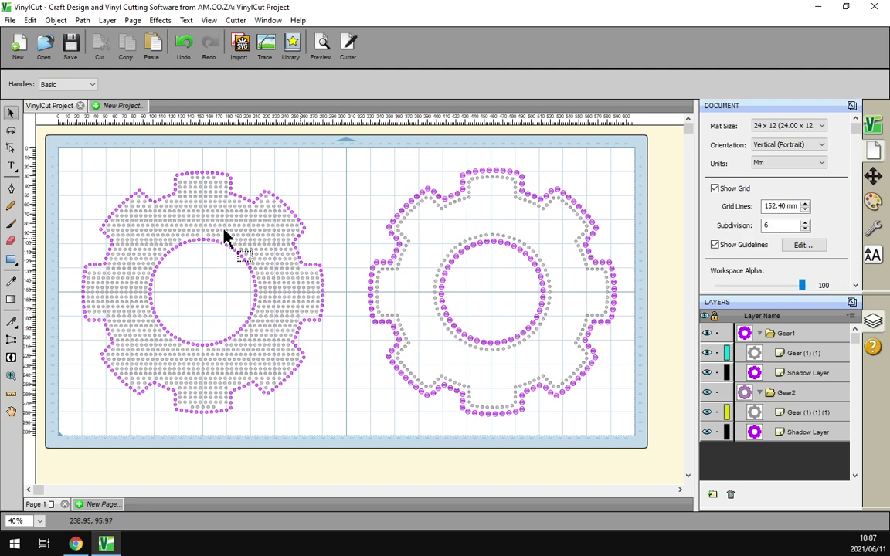
left_click(160, 20)
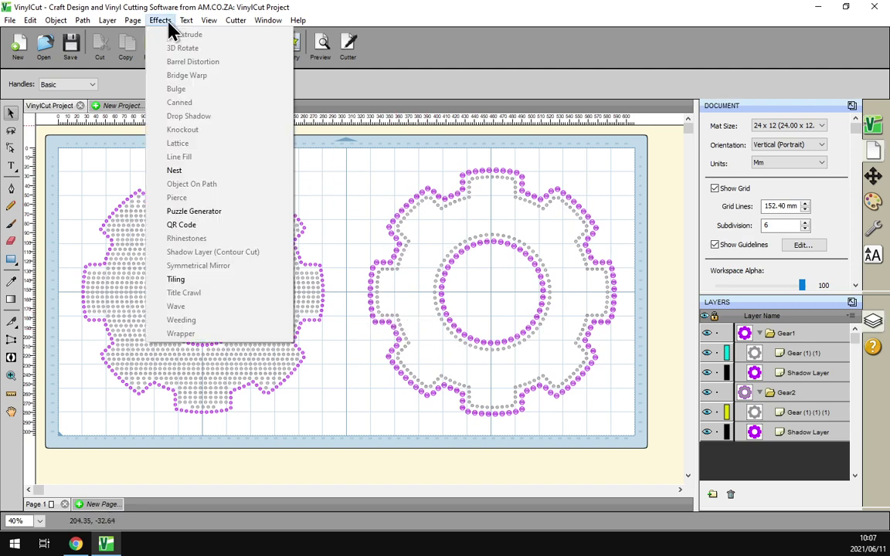
left_click(383, 25)
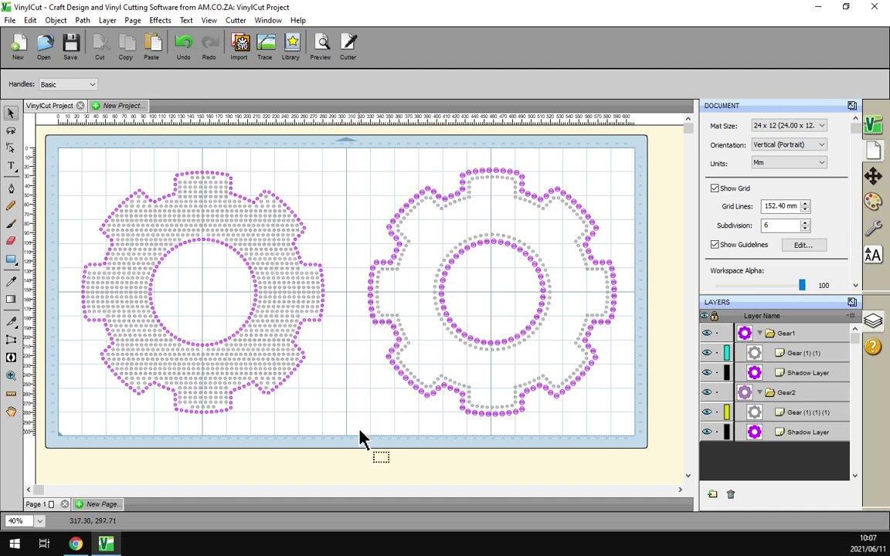
Switch to Chrome and open the softwaretraining.co.za website in a new tab.
left_click(76, 543)
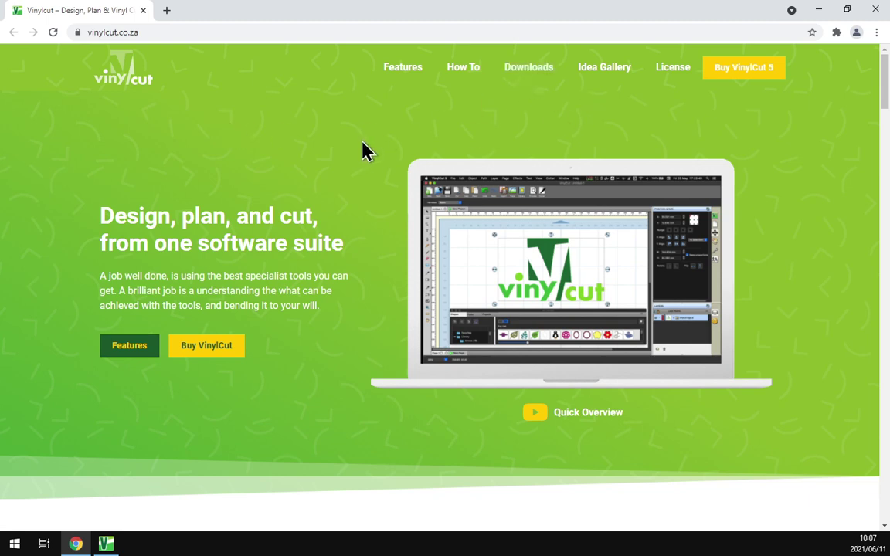
left_click(167, 11)
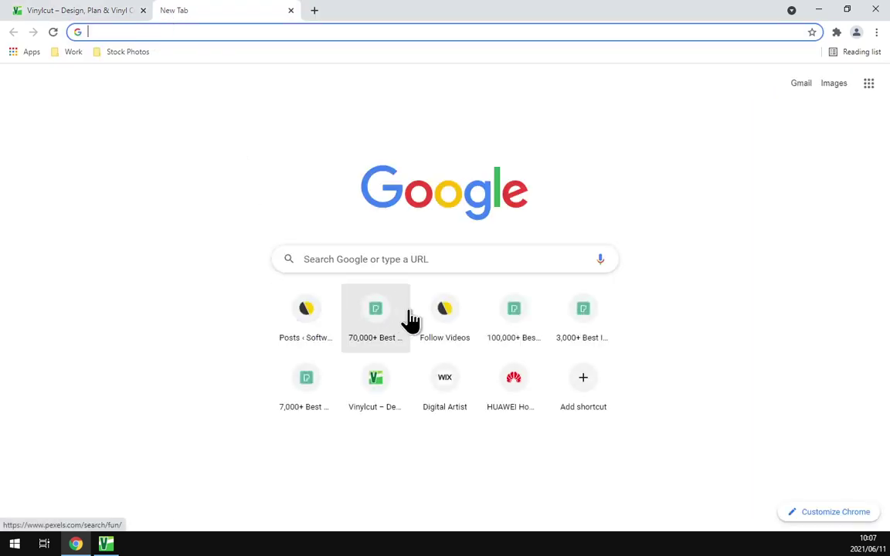
type("so")
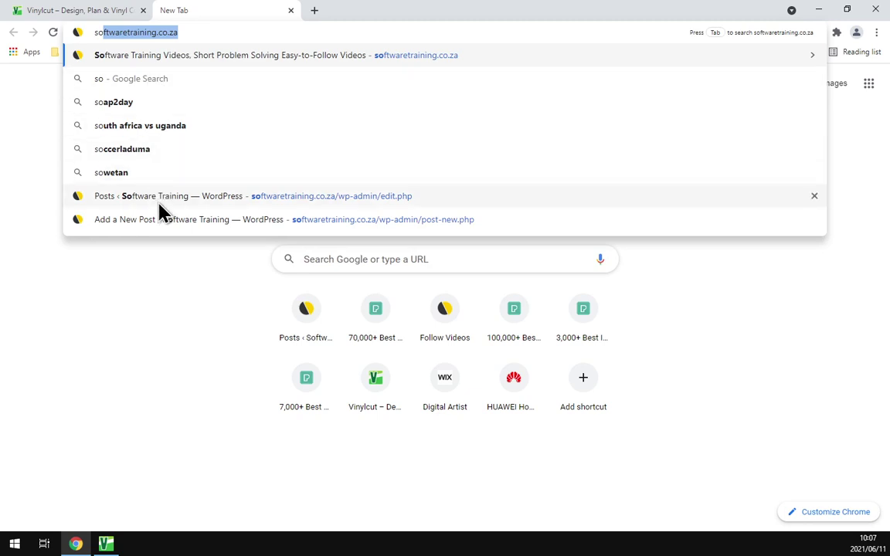
key("BackSpace")
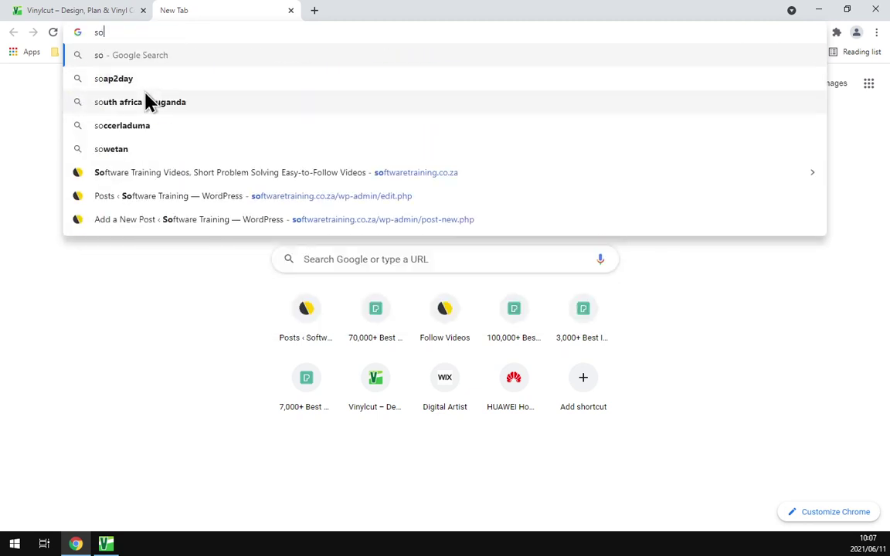
type("ft")
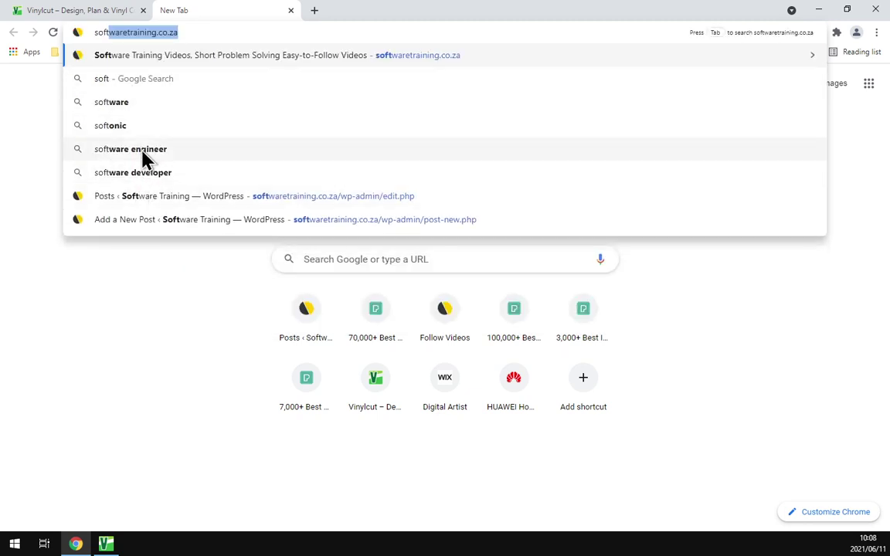
type("wa")
left_click(136, 57)
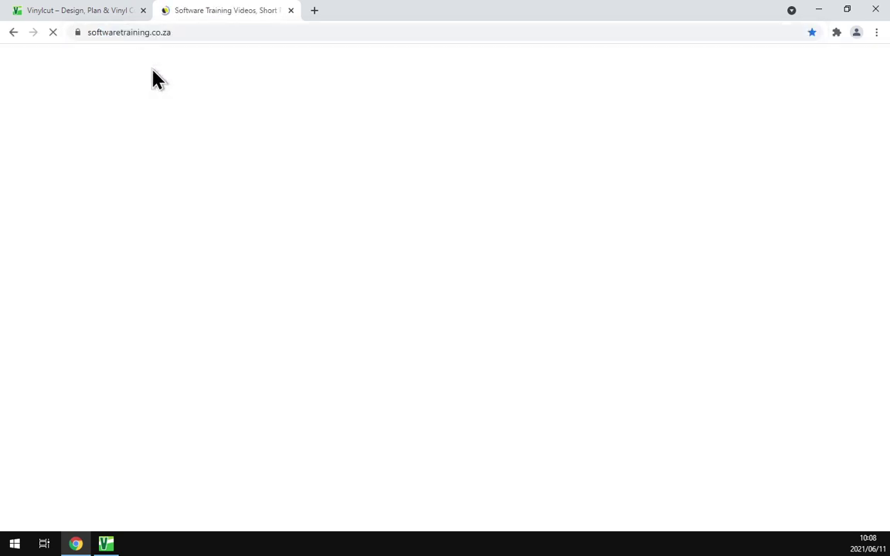